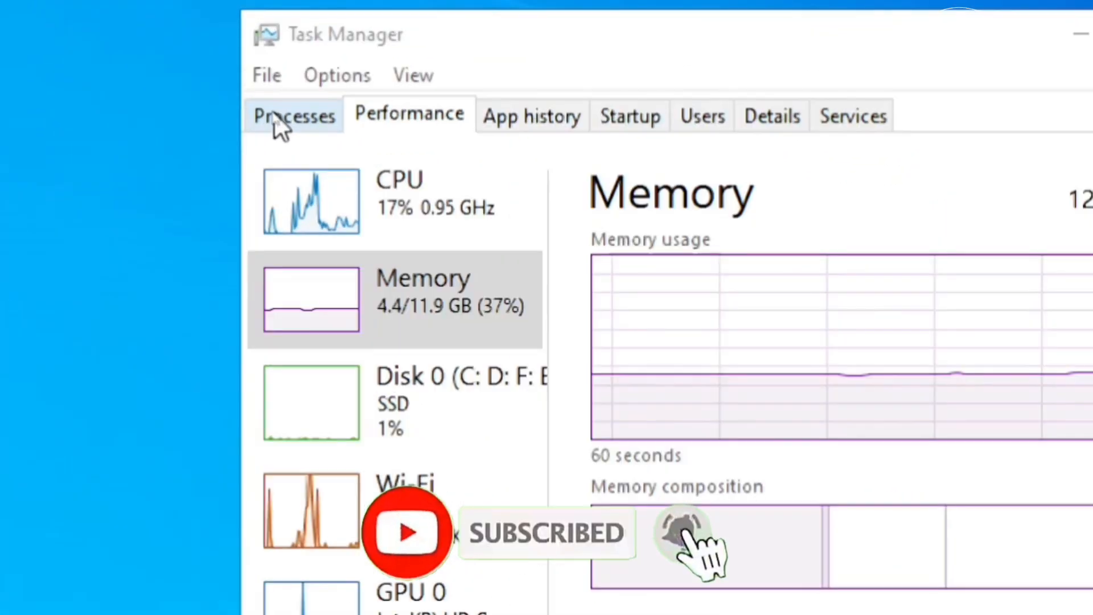
# End the Google Chrome task in the list of running processes
pyautogui.click(276, 116)
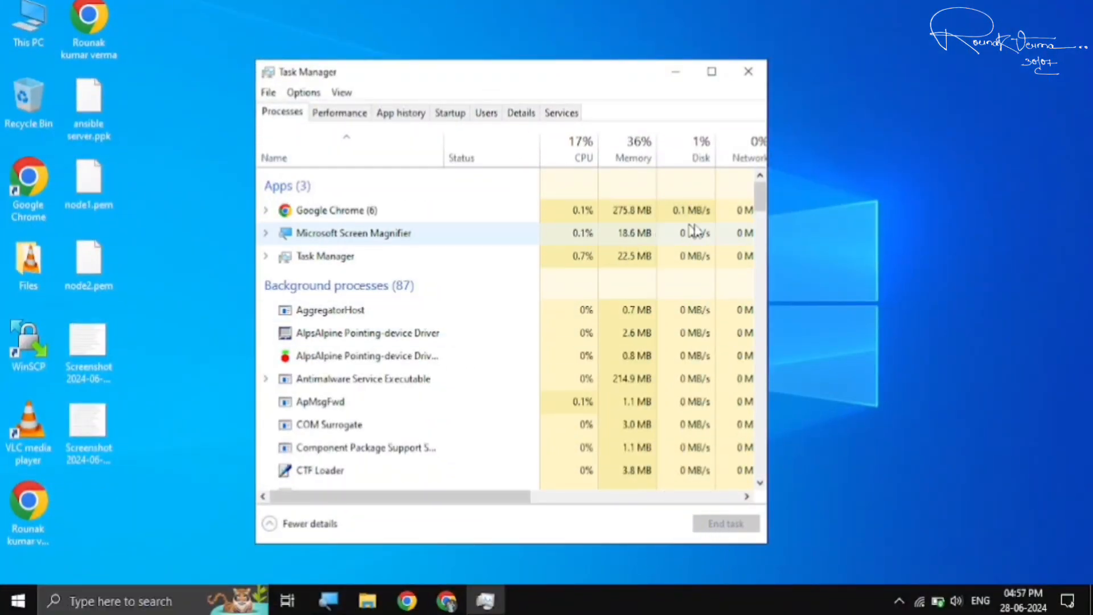
pyautogui.moveTo(758, 206)
pyautogui.mouseDown()
pyautogui.moveTo(753, 259)
pyautogui.moveTo(744, 196)
pyautogui.mouseUp()
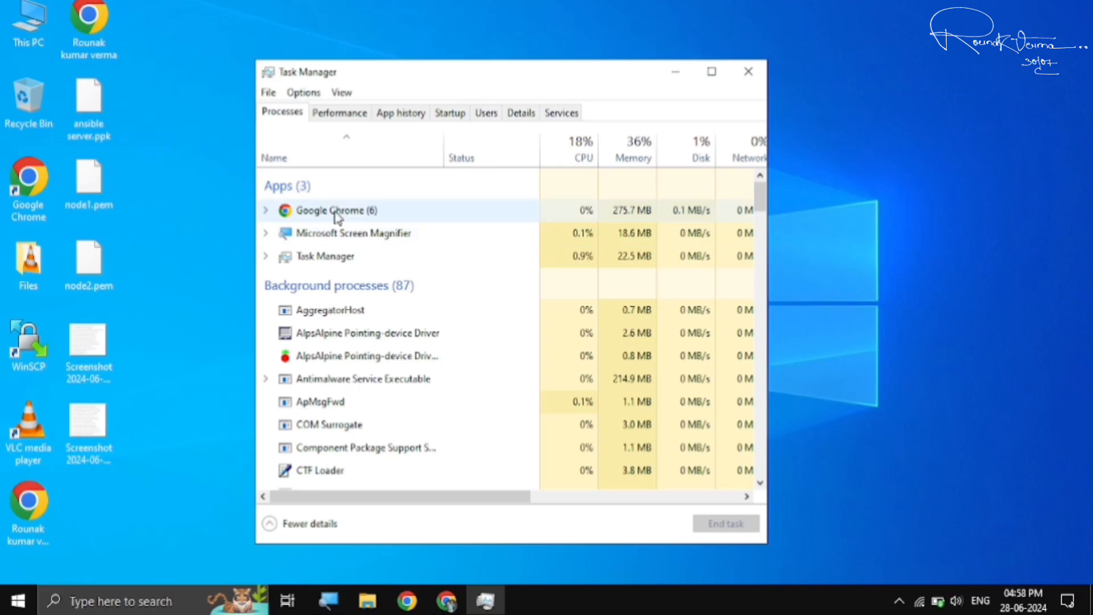
pyautogui.press('super+plus')
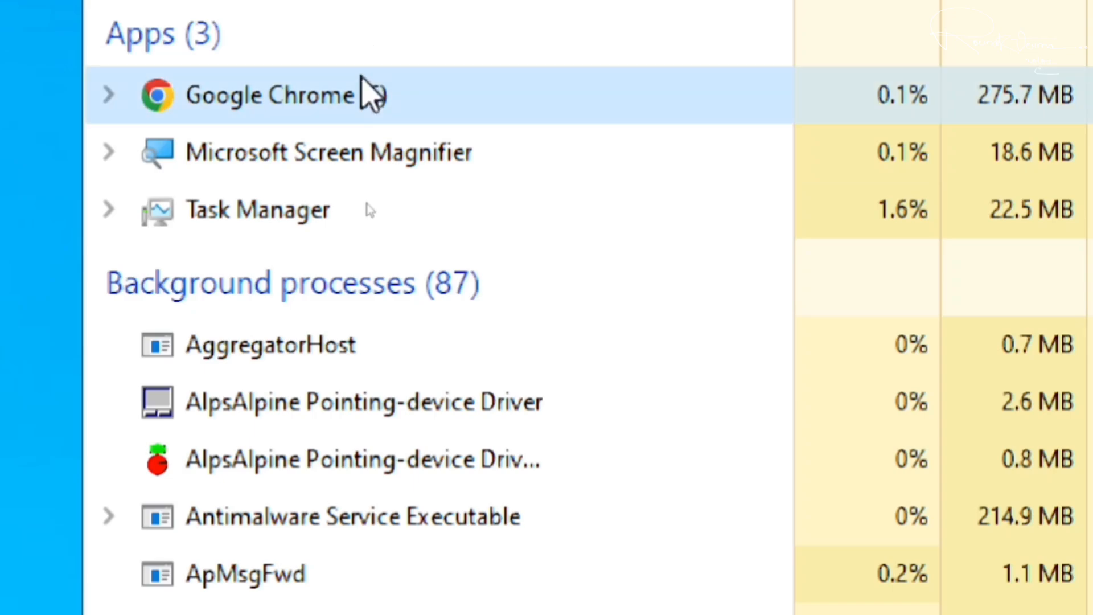
pyautogui.rightClick(362, 77)
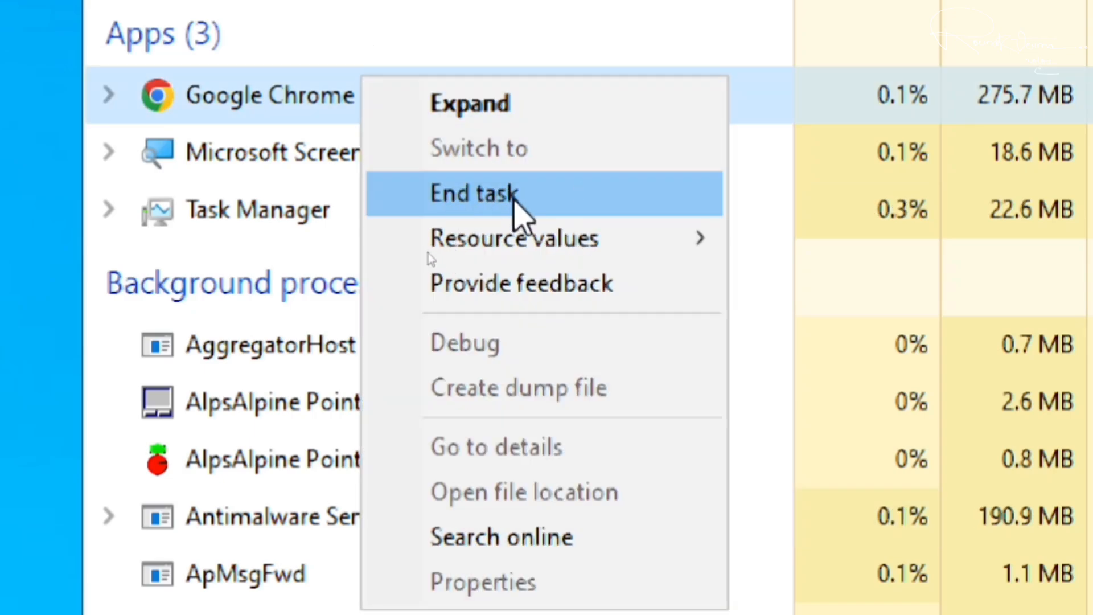
pyautogui.click(514, 194)
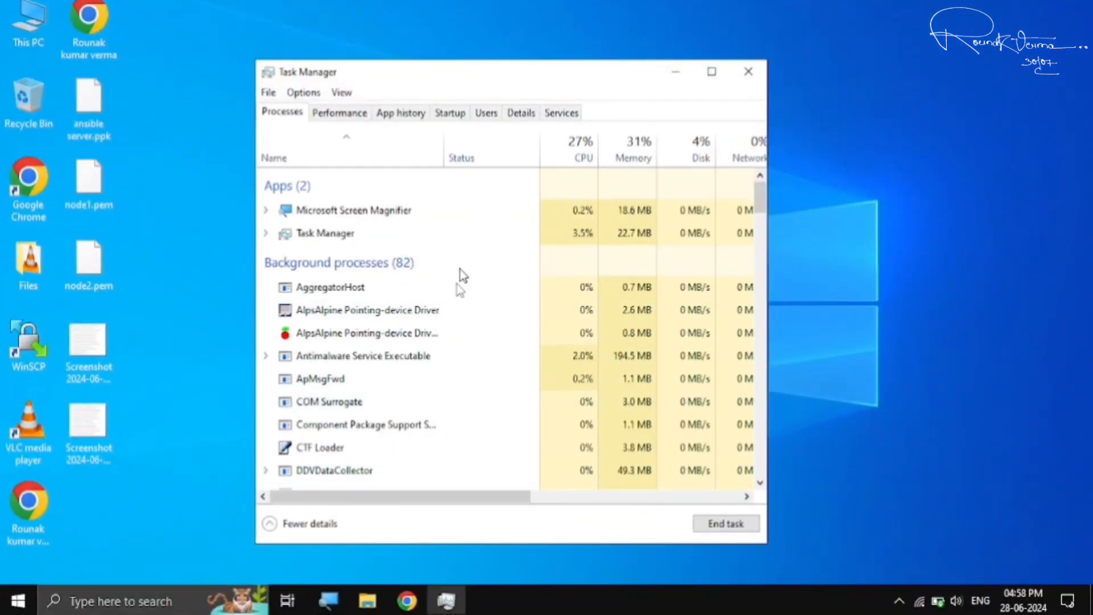
# Disable the Launcher entry among the startup programs and close Task Manager
pyautogui.scroll(-7, 432, 239)
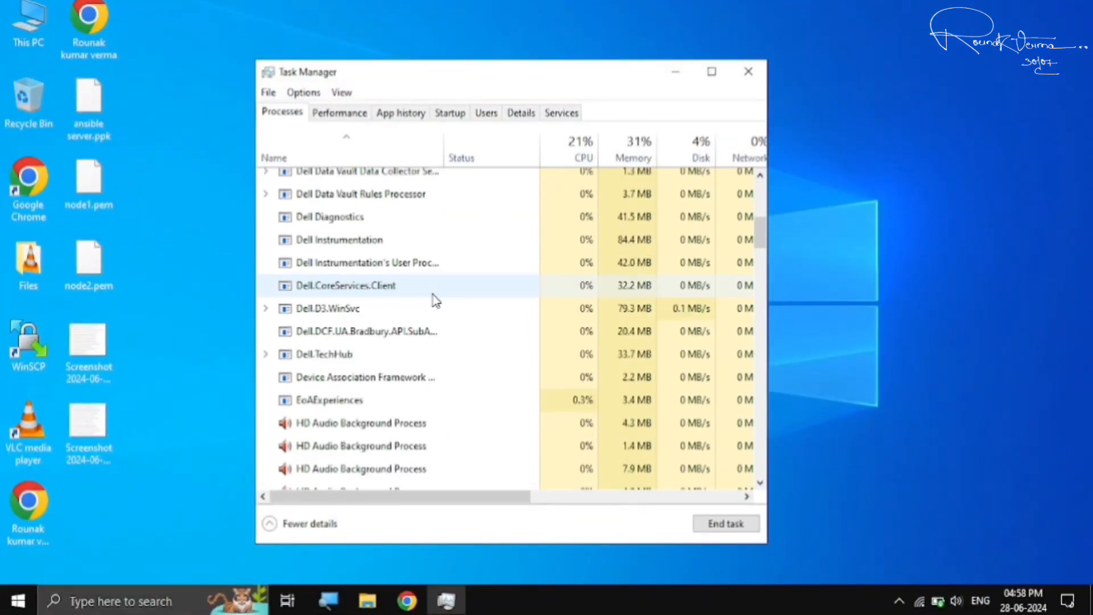
pyautogui.scroll(-2, 434, 300)
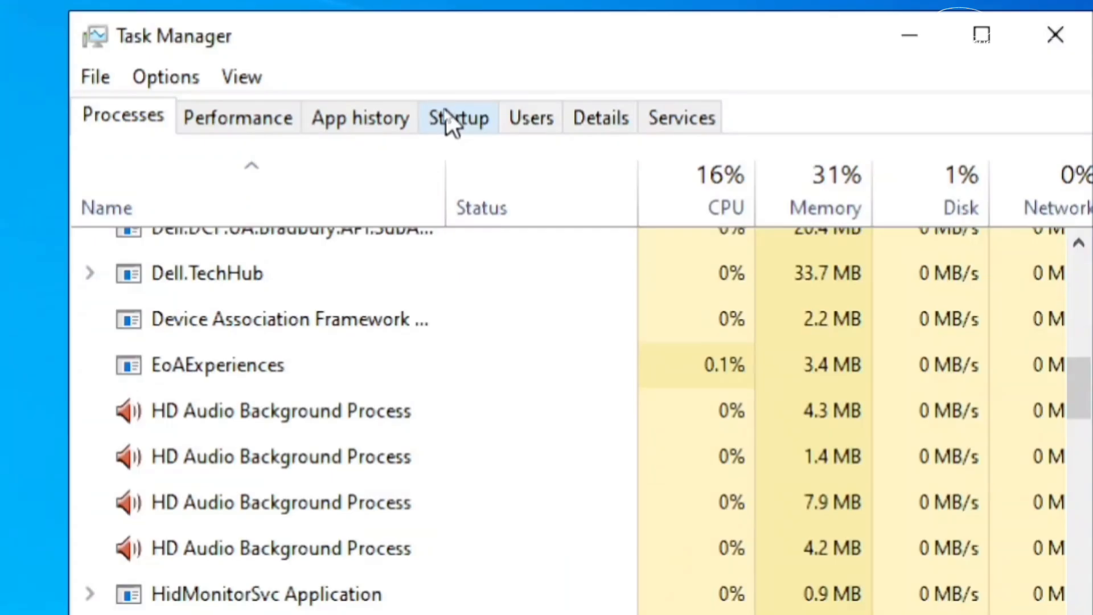
pyautogui.click(447, 113)
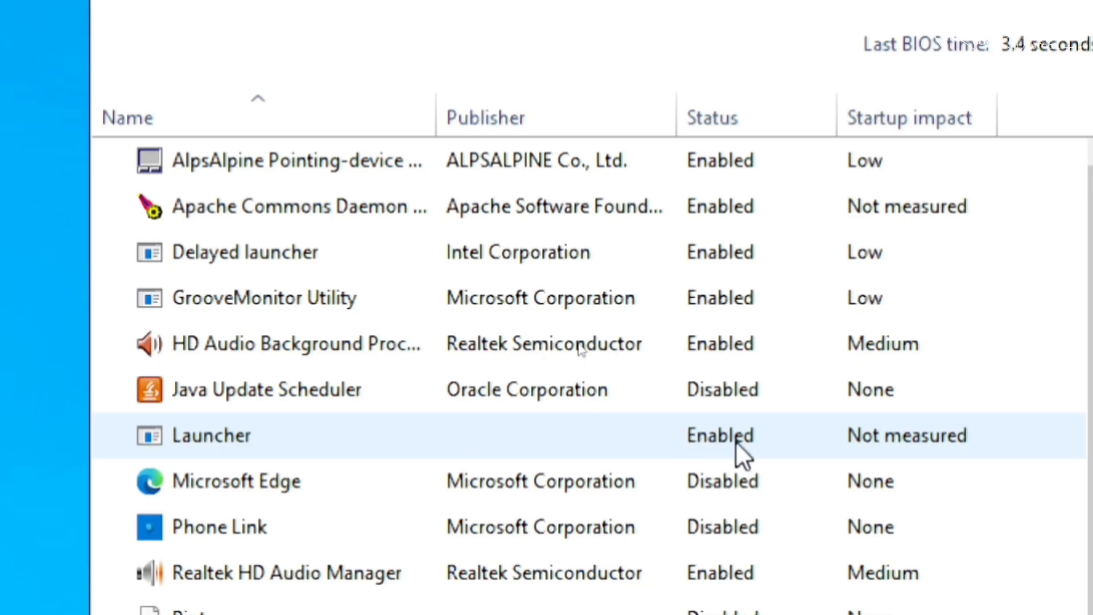
pyautogui.rightClick(398, 436)
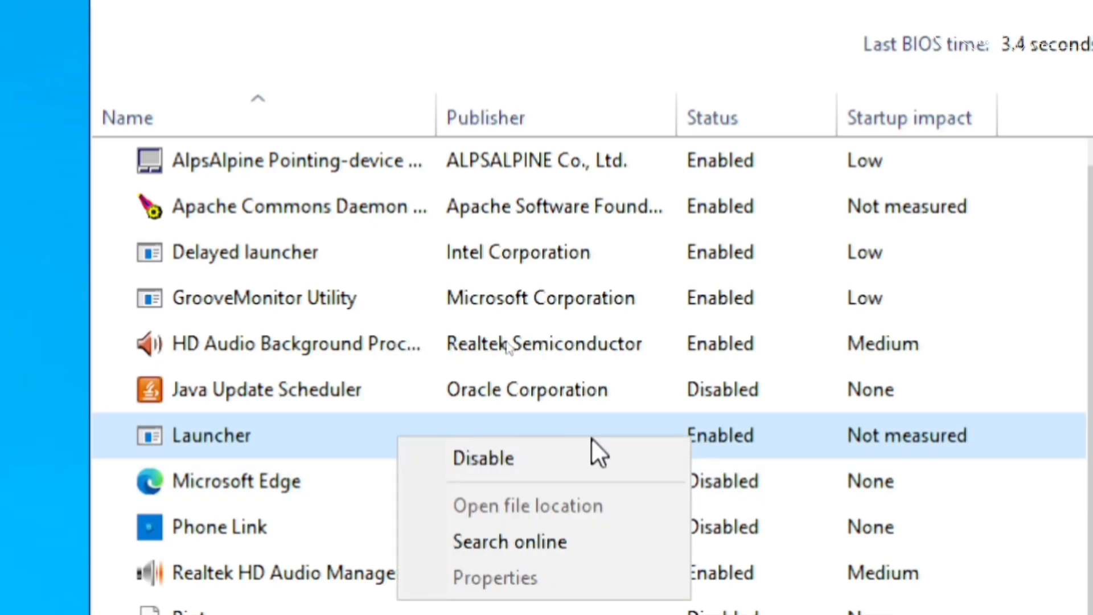
pyautogui.click(518, 454)
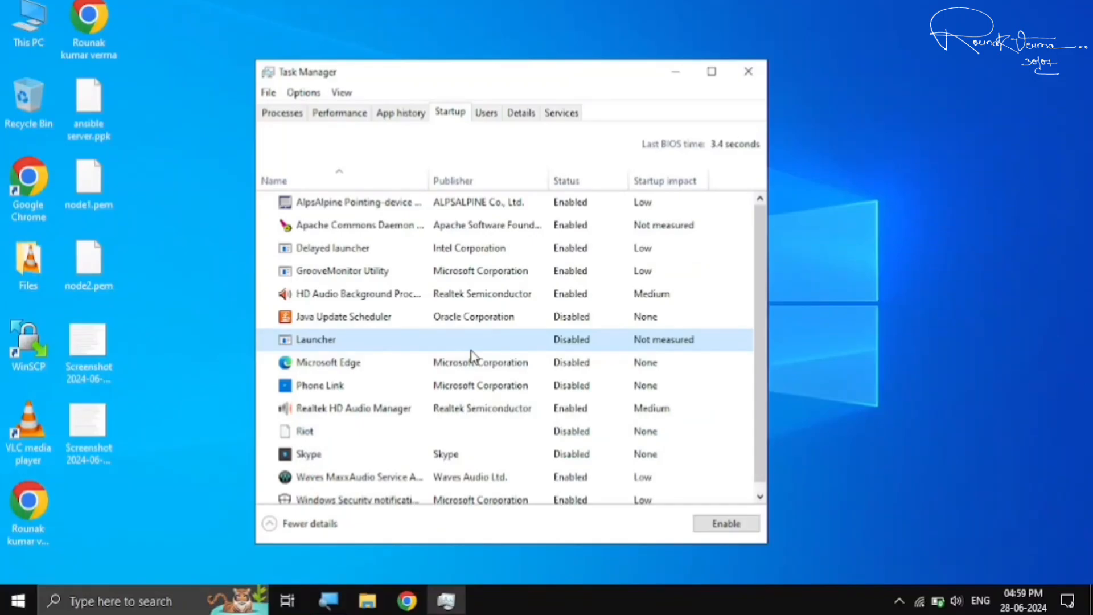
pyautogui.scroll(-1, 471, 356)
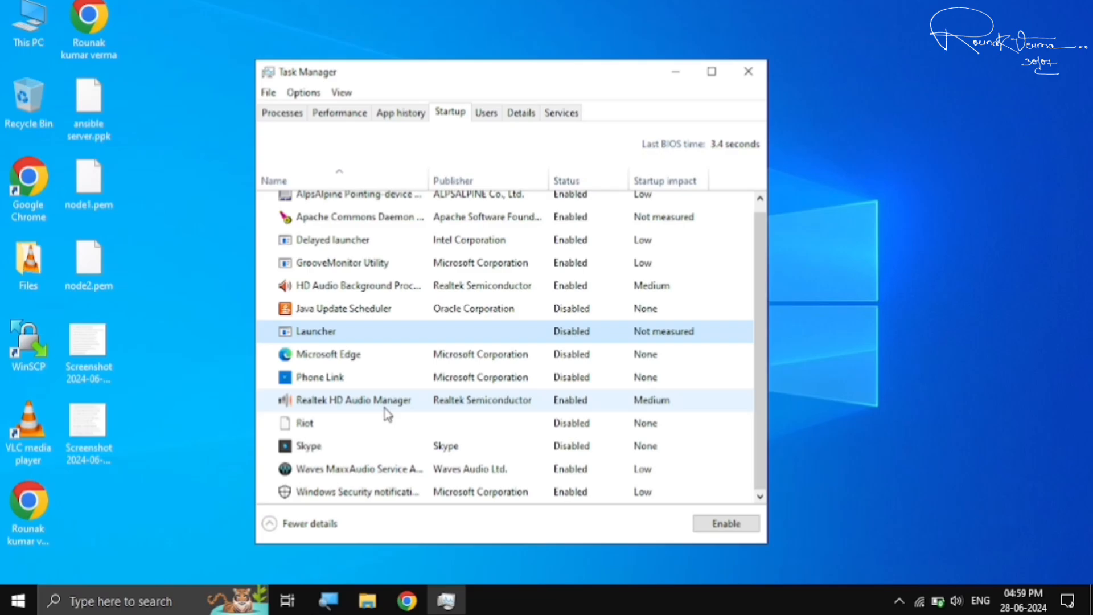
pyautogui.click(762, 67)
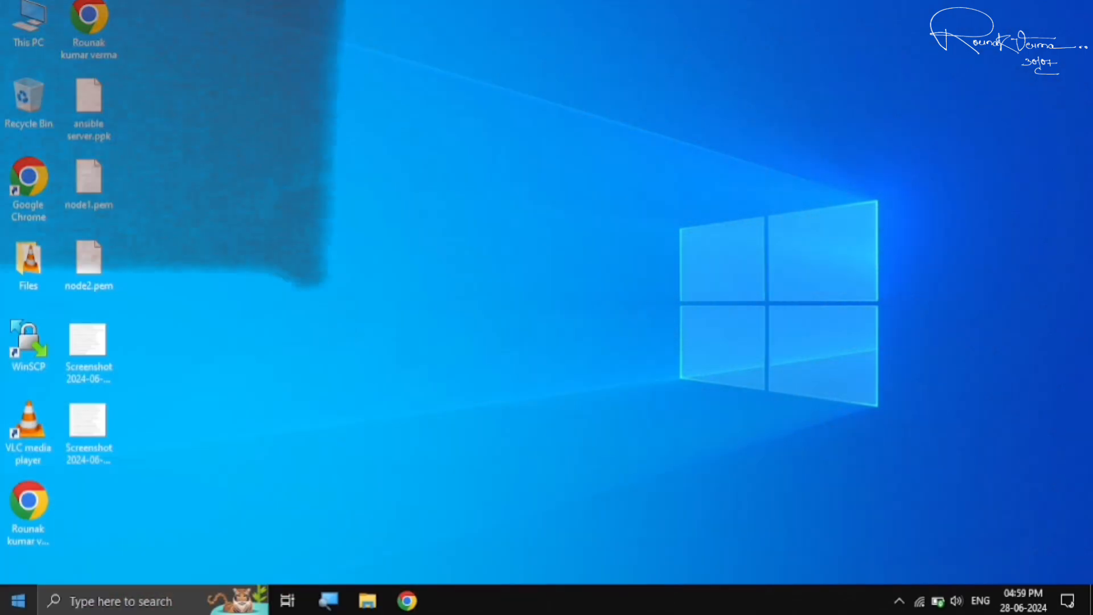
# Search for the Registry Editor and run it as administrator
pyautogui.click(18, 601)
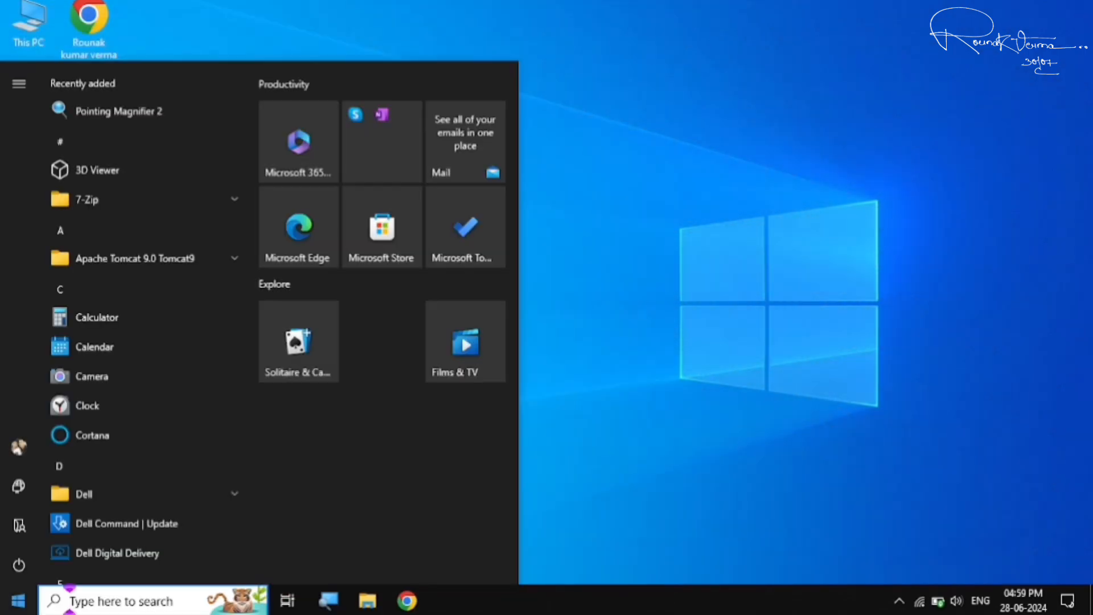
pyautogui.write('regit')
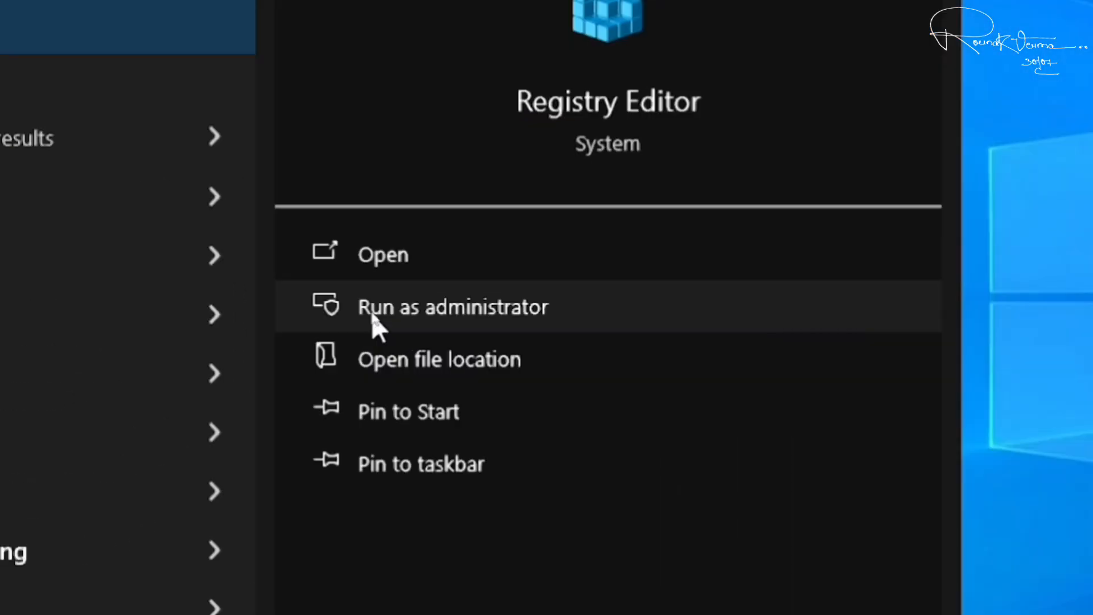
pyautogui.click(371, 309)
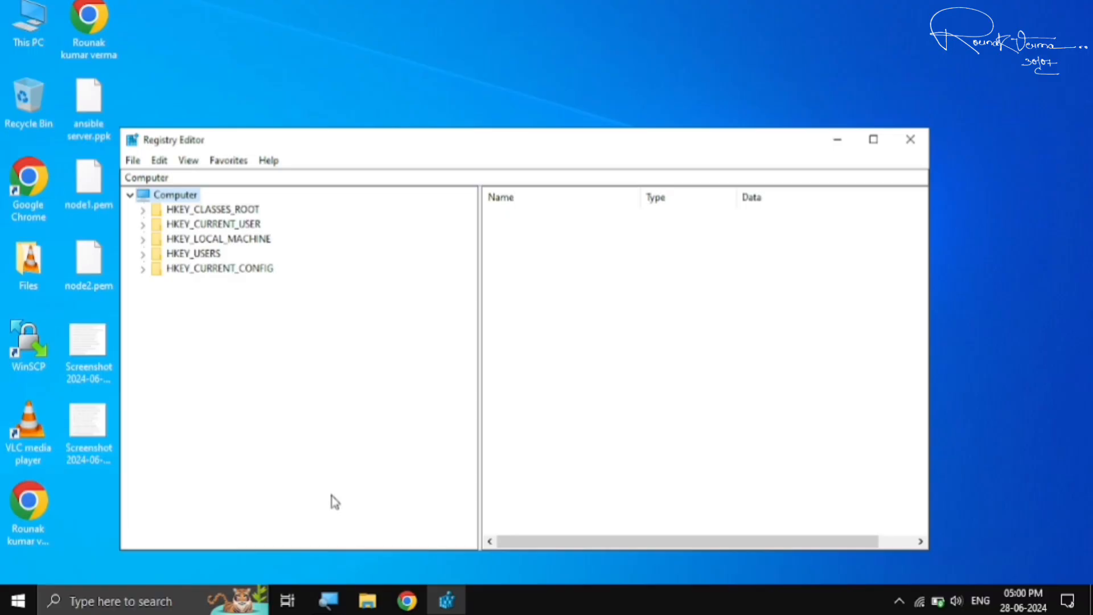
# Expand HKEY_LOCAL_MACHINE and its SYSTEM key in the registry tree, keeping BCD00000000 collapsed
pyautogui.click(175, 240)
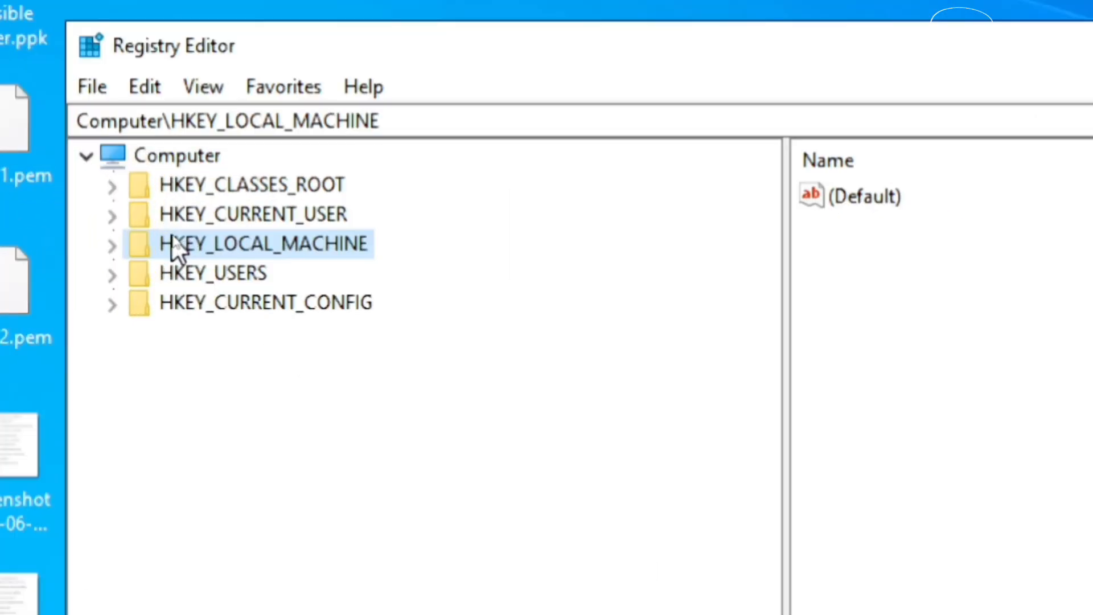
pyautogui.click(100, 250)
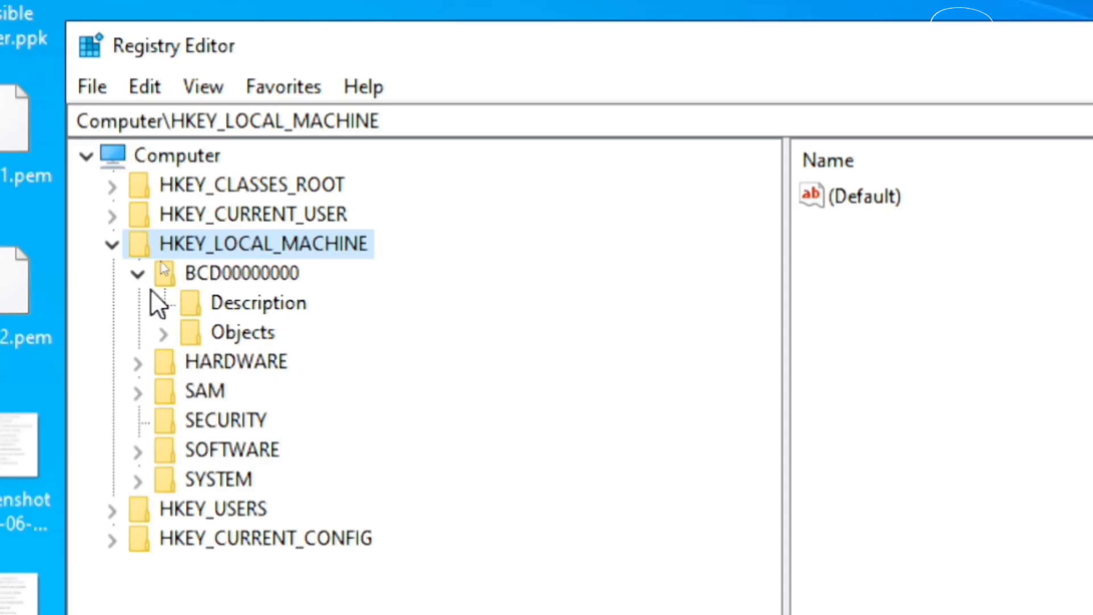
pyautogui.click(140, 274)
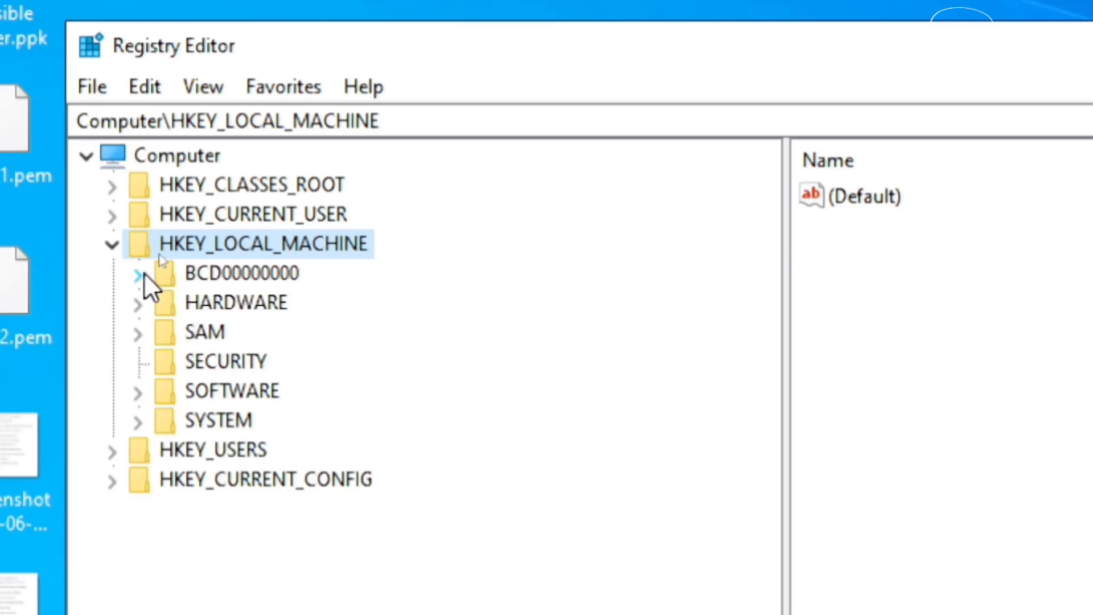
pyautogui.click(139, 419)
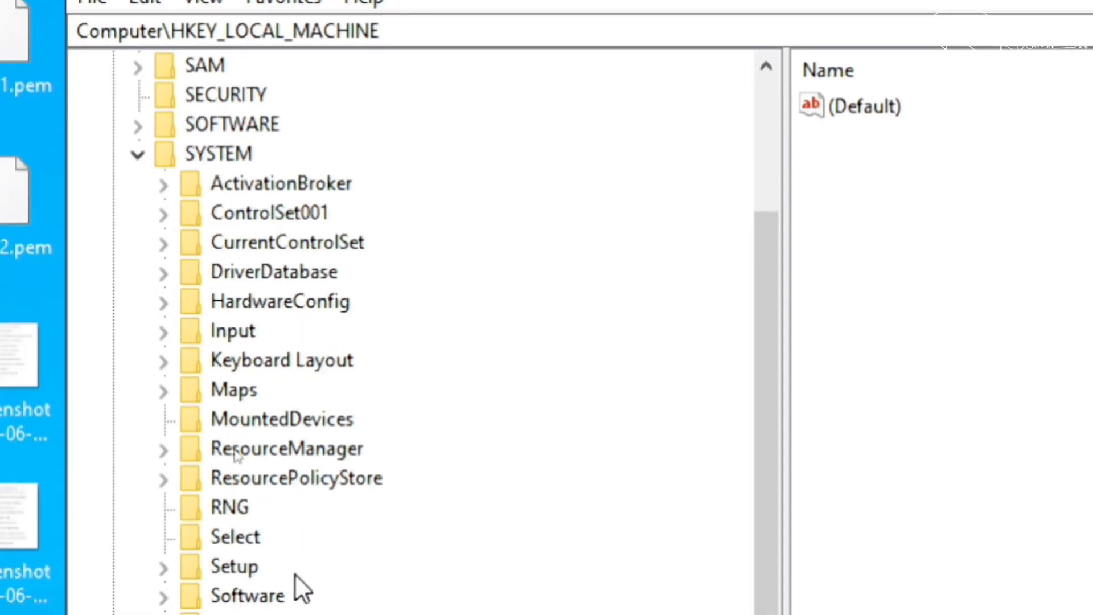
# Expand the ControlSet001 key under SYSTEM and its Services subkey
pyautogui.click(229, 211)
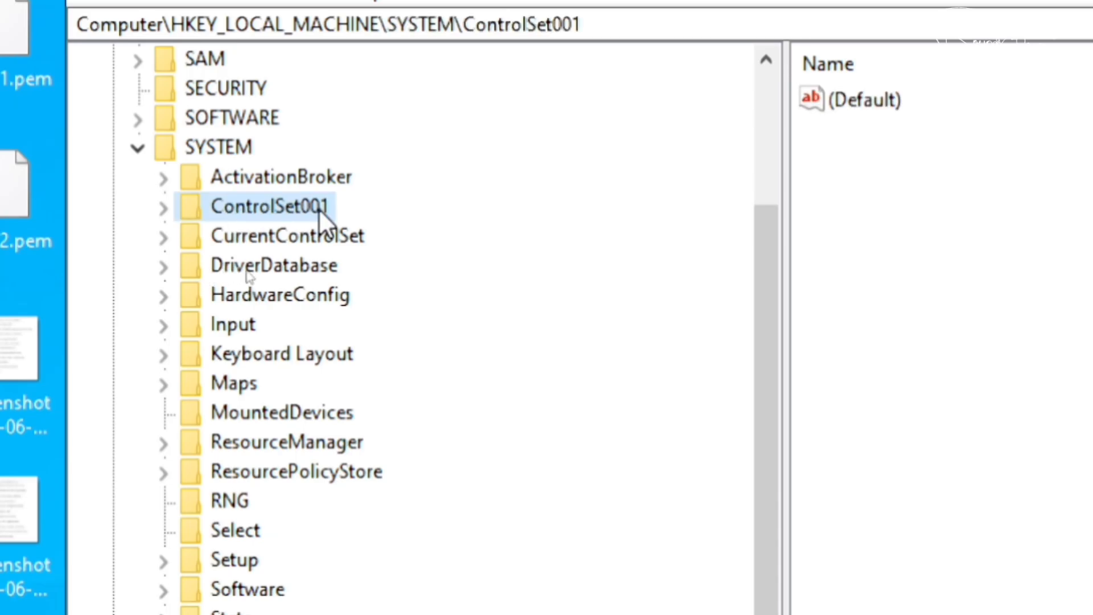
pyautogui.scroll(2, 254, 201)
pyautogui.scroll(-2, 254, 213)
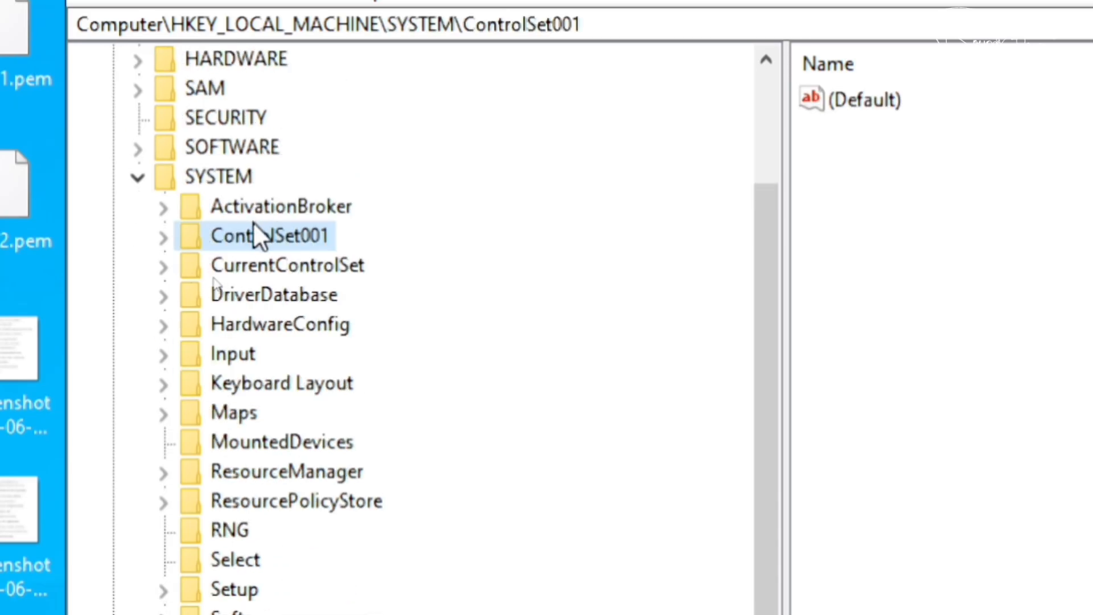
pyautogui.click(163, 237)
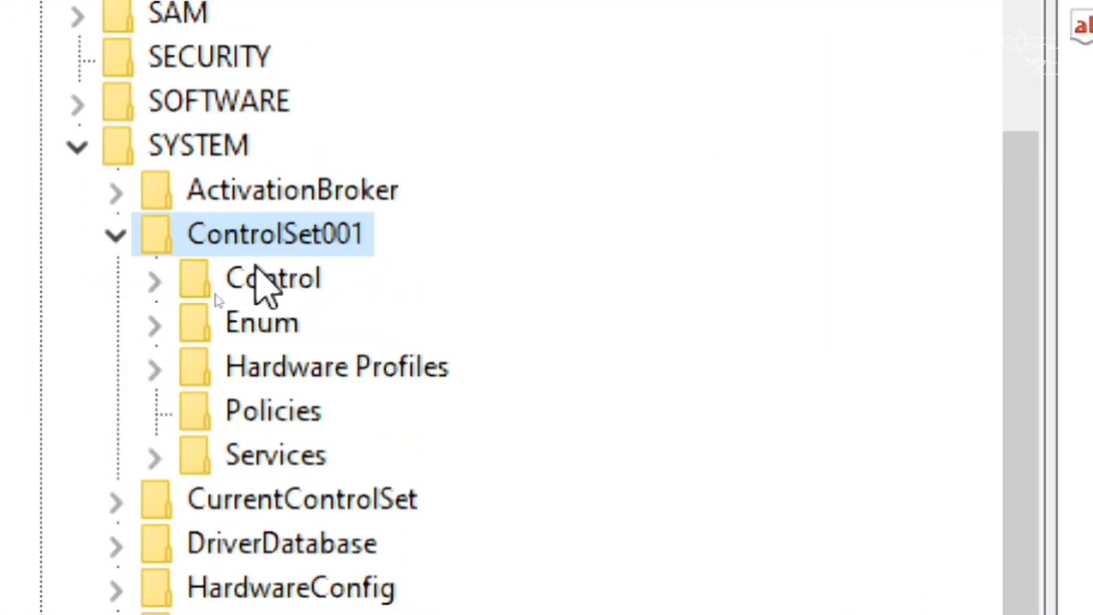
pyautogui.click(252, 459)
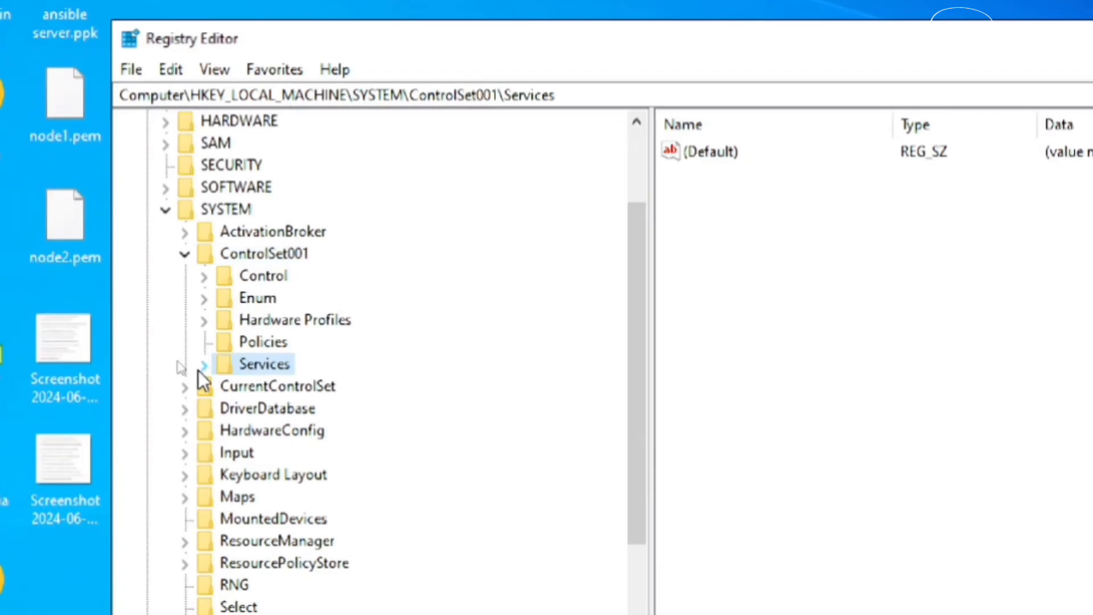
pyautogui.click(203, 366)
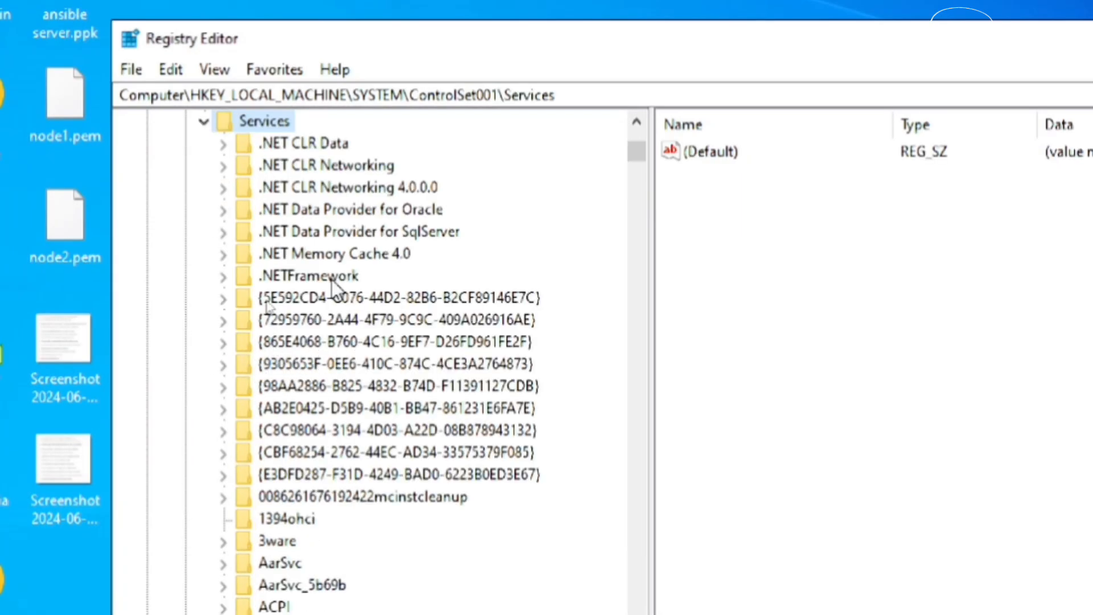
# Find the Ndu key under ControlSet001\Services and select it to show its values
pyautogui.click(303, 394)
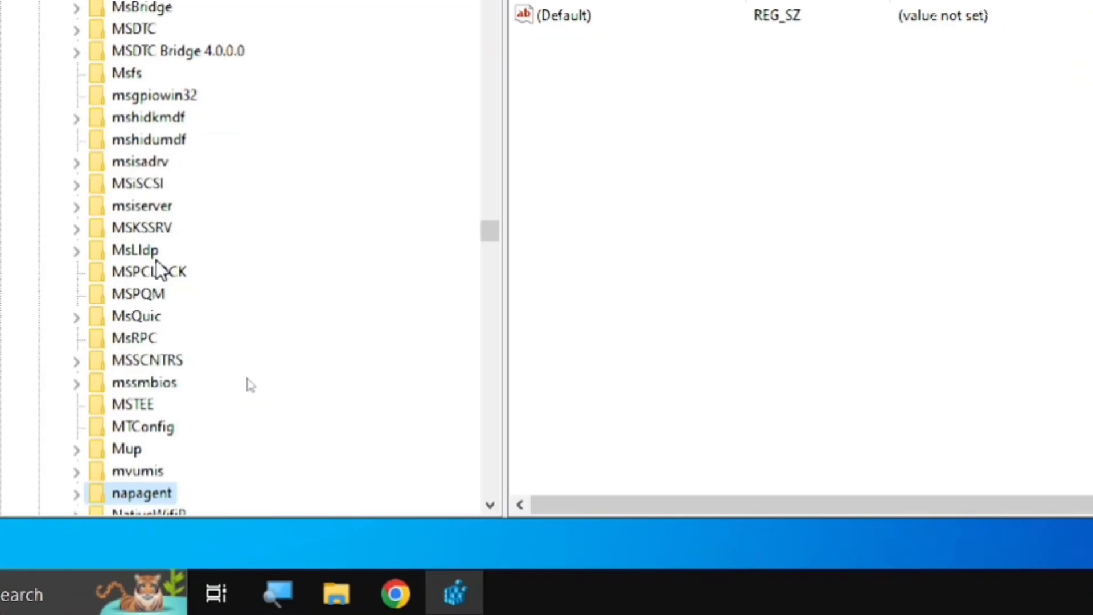
pyautogui.scroll(-3, 157, 263)
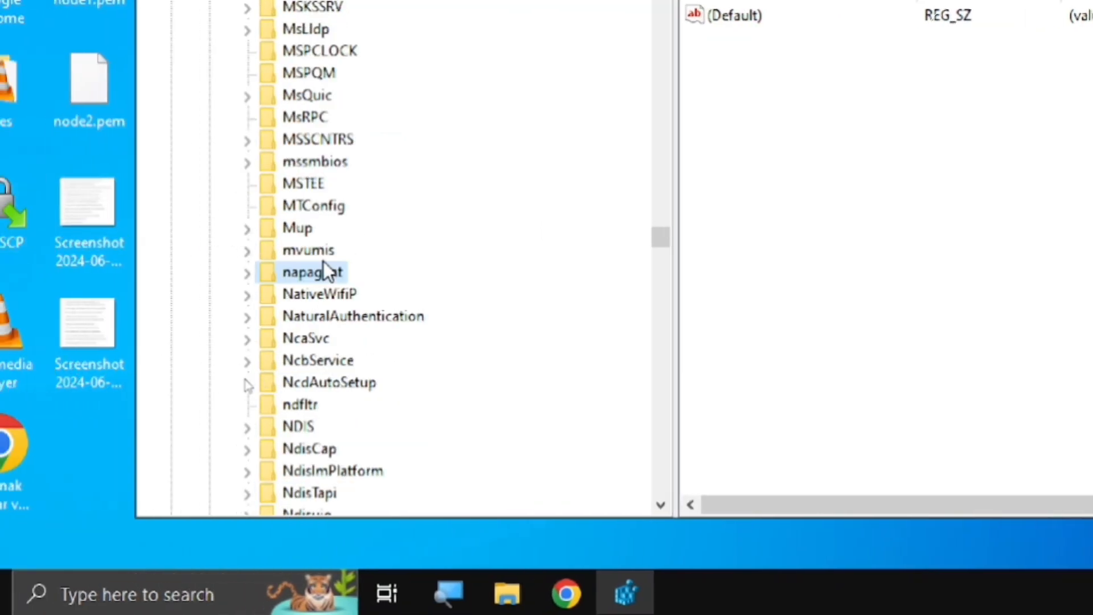
pyautogui.scroll(-2, 329, 271)
pyautogui.scroll(-3, 346, 224)
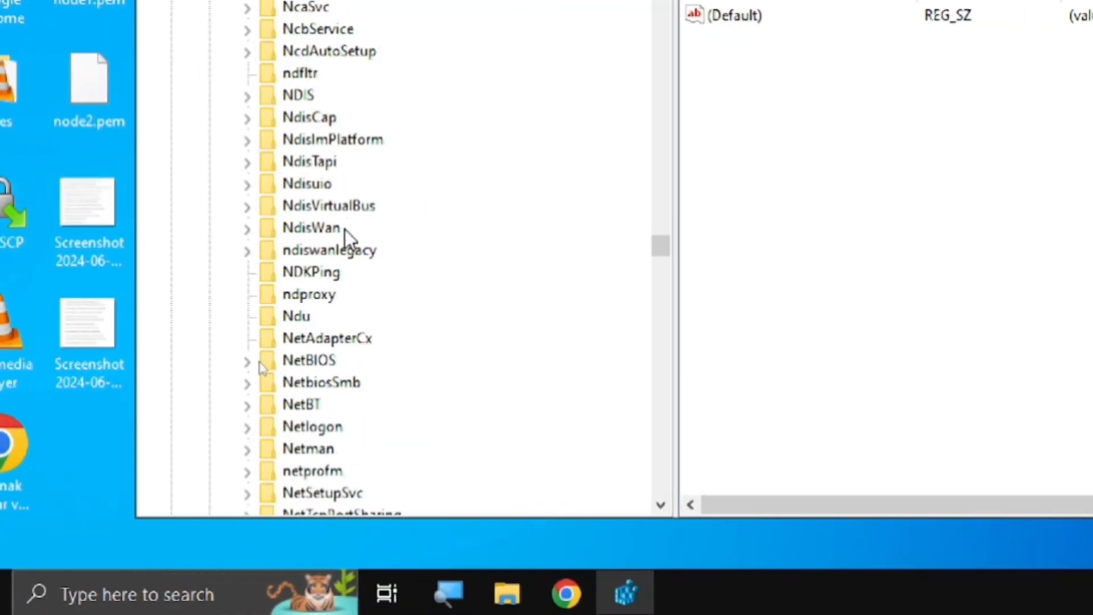
pyautogui.click(293, 314)
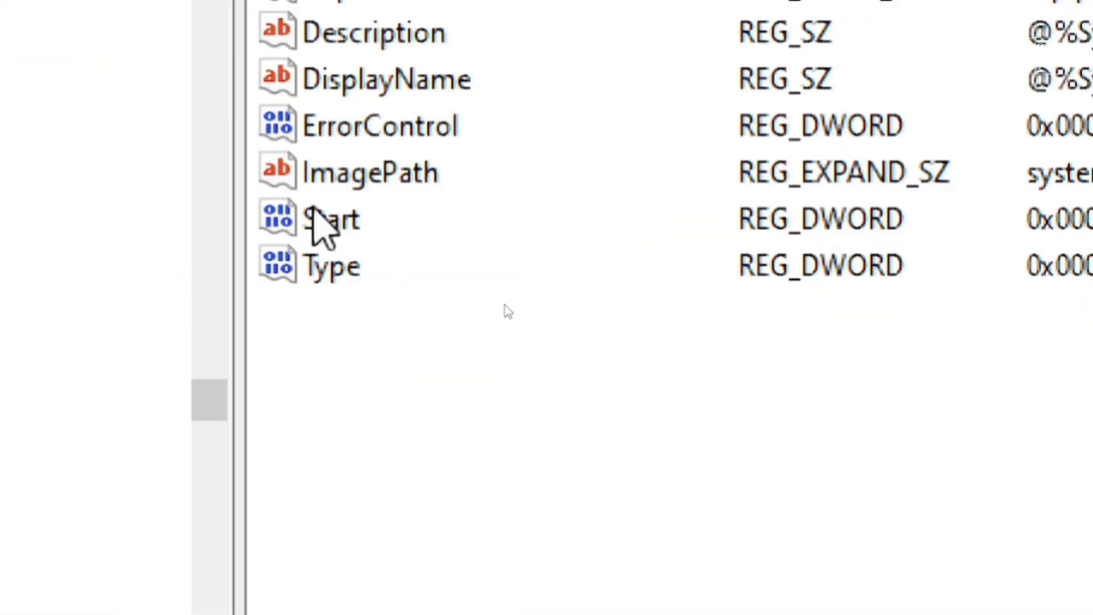
# Set the value data of the Ndu key's Start DWORD to 4
pyautogui.click(318, 219)
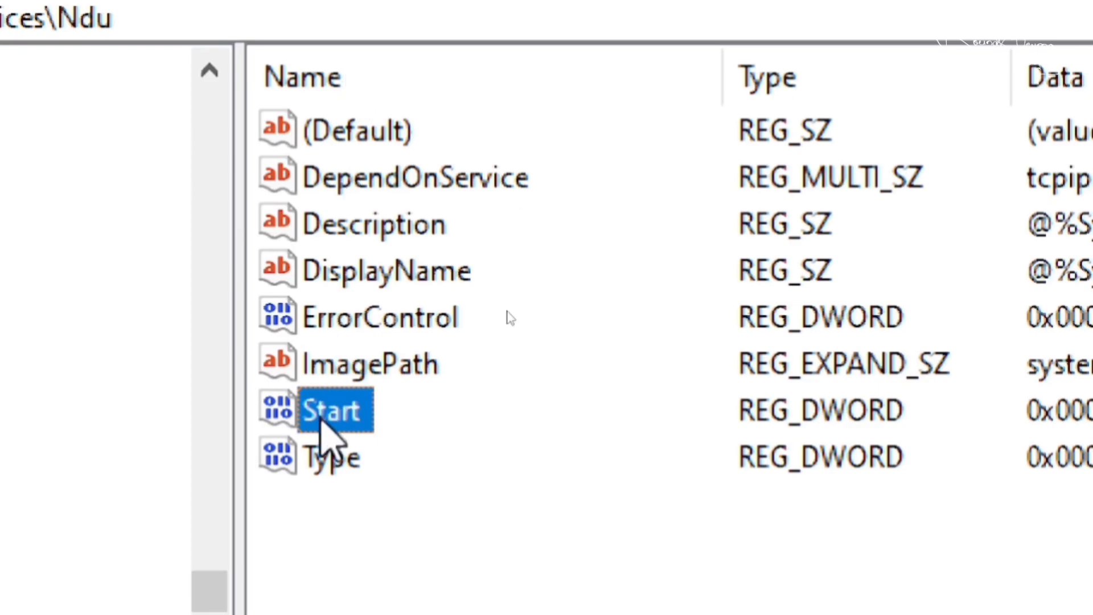
pyautogui.rightClick(321, 421)
pyautogui.click(471, 452)
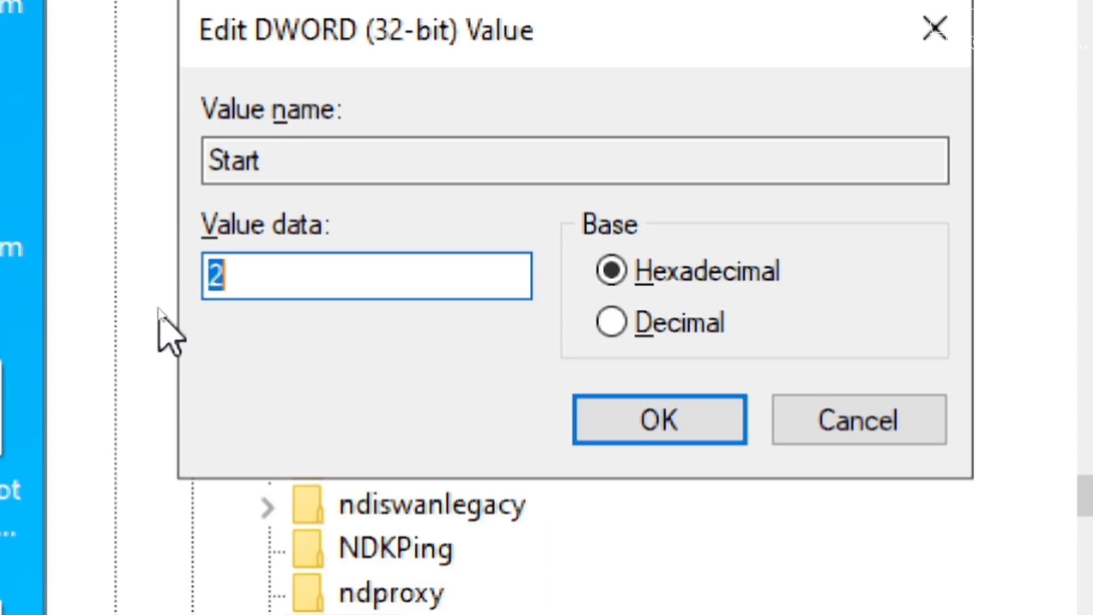
pyautogui.press('BackSpace')
pyautogui.write('4')
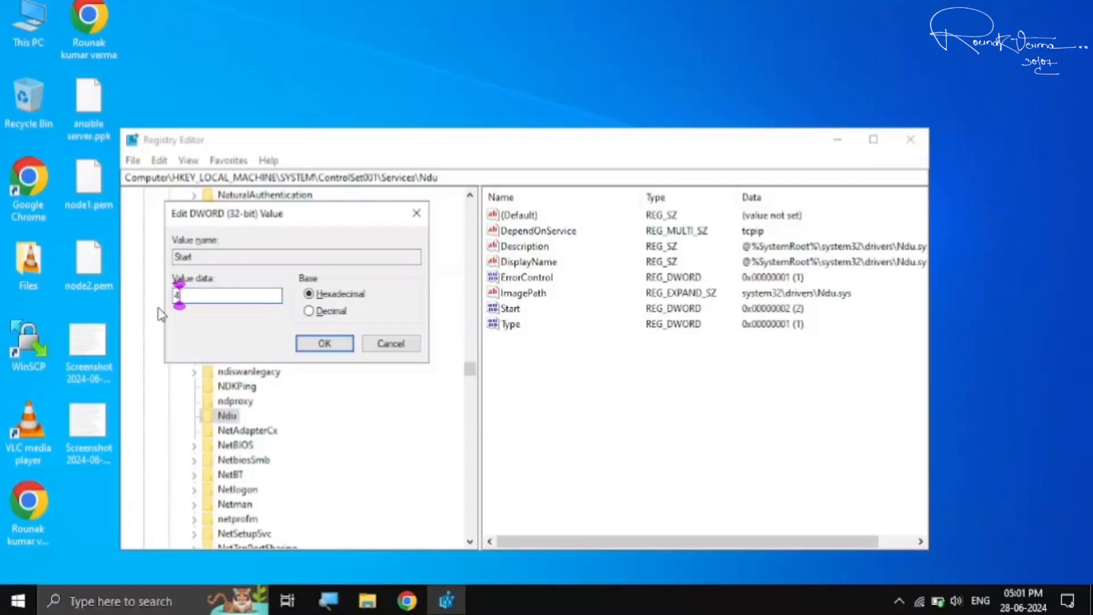
pyautogui.click(324, 343)
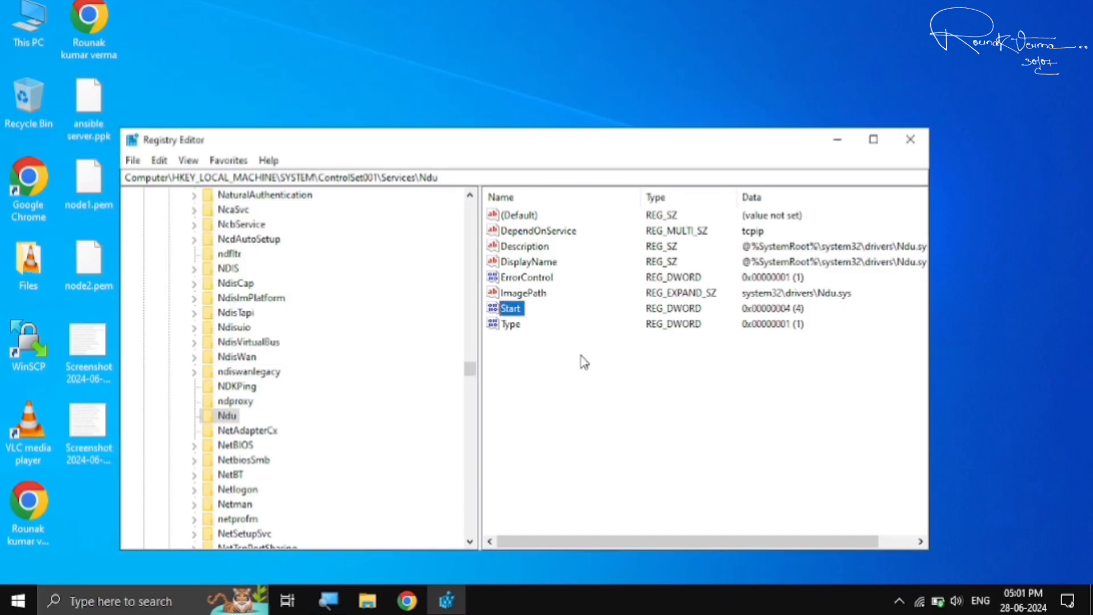
# Return to the Services key under ControlSet001 and collapse it
pyautogui.scroll(3, 289, 390)
pyautogui.scroll(8, 290, 390)
pyautogui.scroll(20, 289, 389)
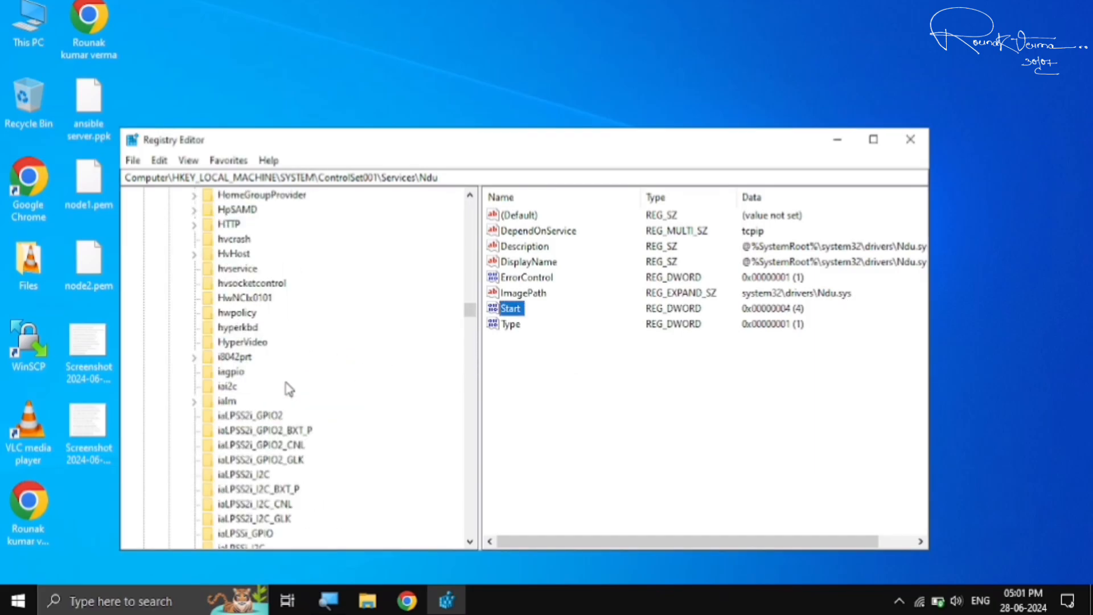
pyautogui.scroll(15, 289, 389)
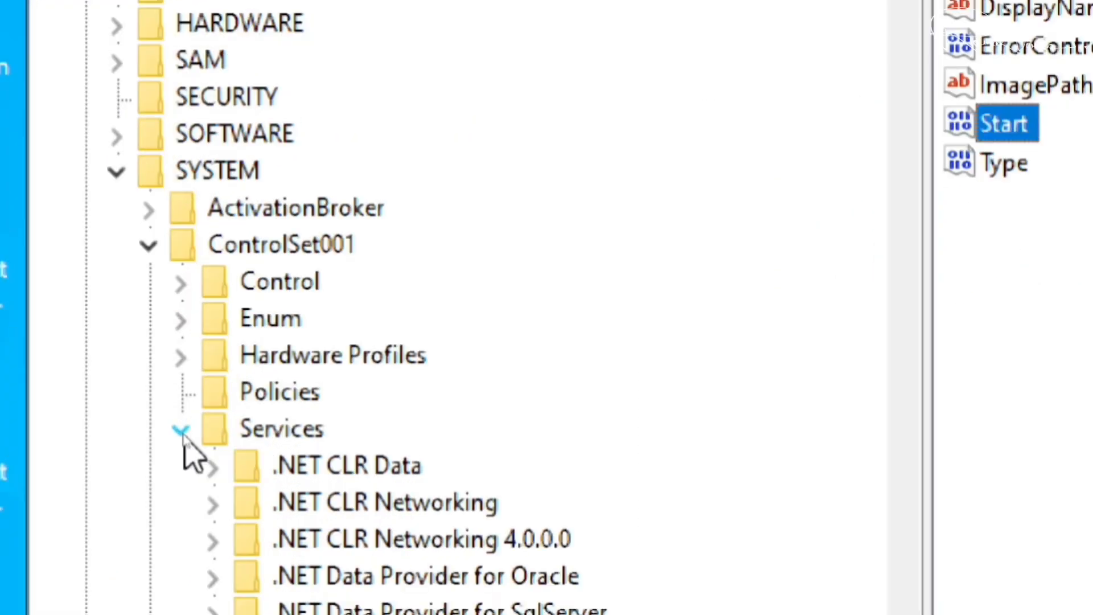
pyautogui.click(181, 432)
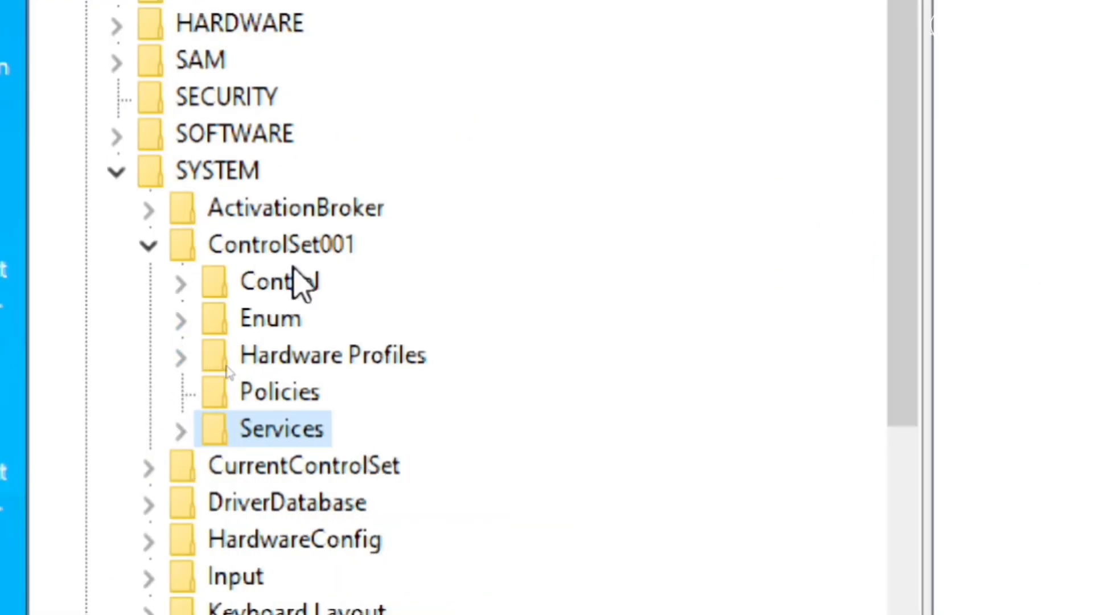
# Navigate to the Memory Management key under ControlSet001\Control\Session Manager and show its values
pyautogui.click(273, 284)
pyautogui.click(178, 284)
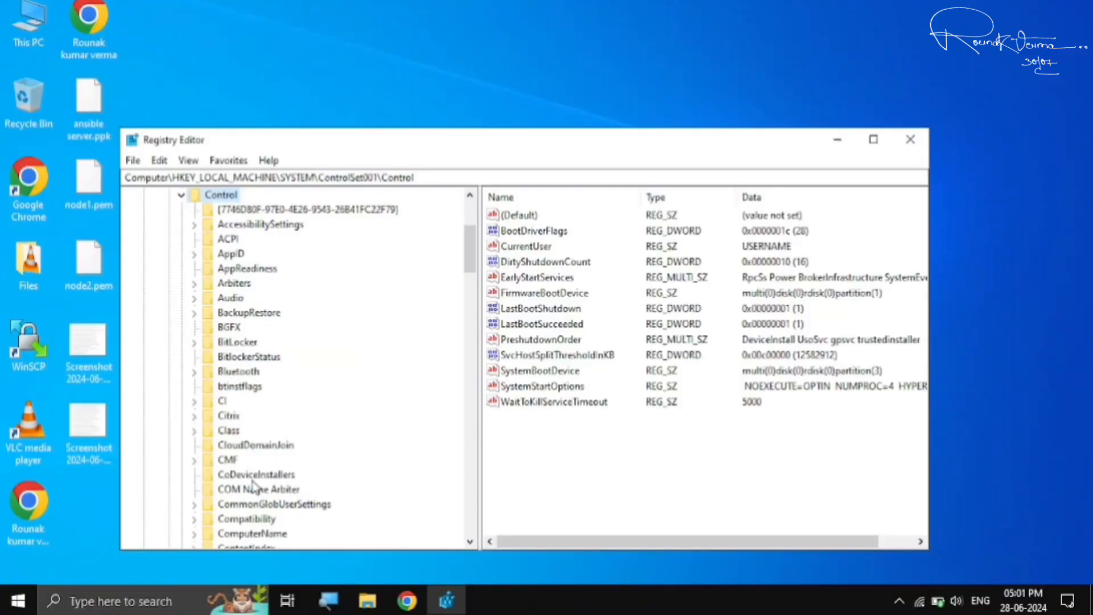
pyautogui.click(230, 422)
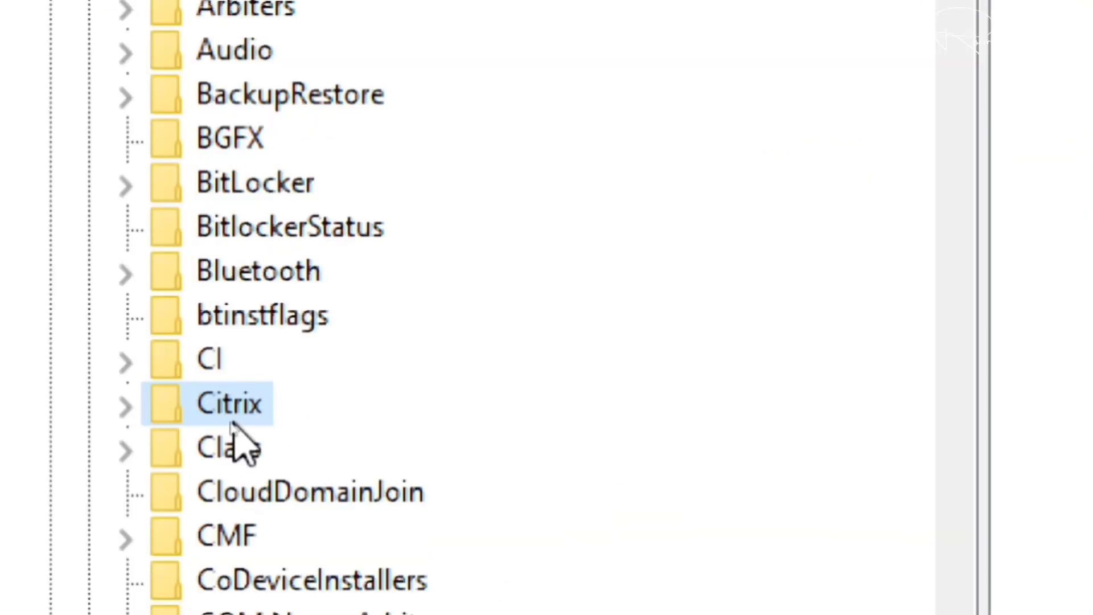
pyautogui.press('s')
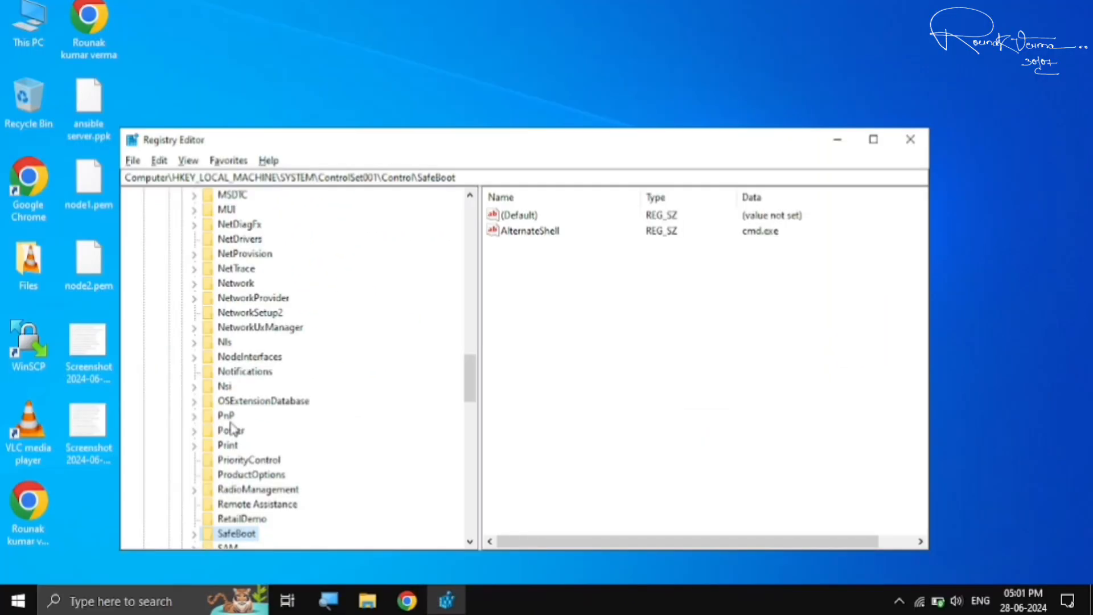
pyautogui.scroll(-6, 245, 472)
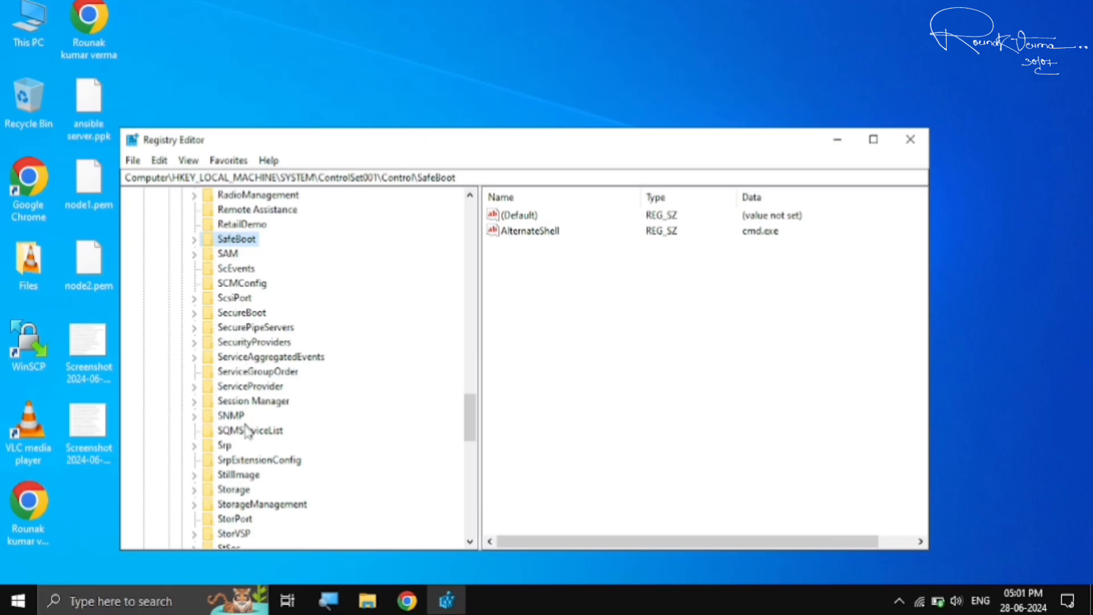
pyautogui.click(239, 401)
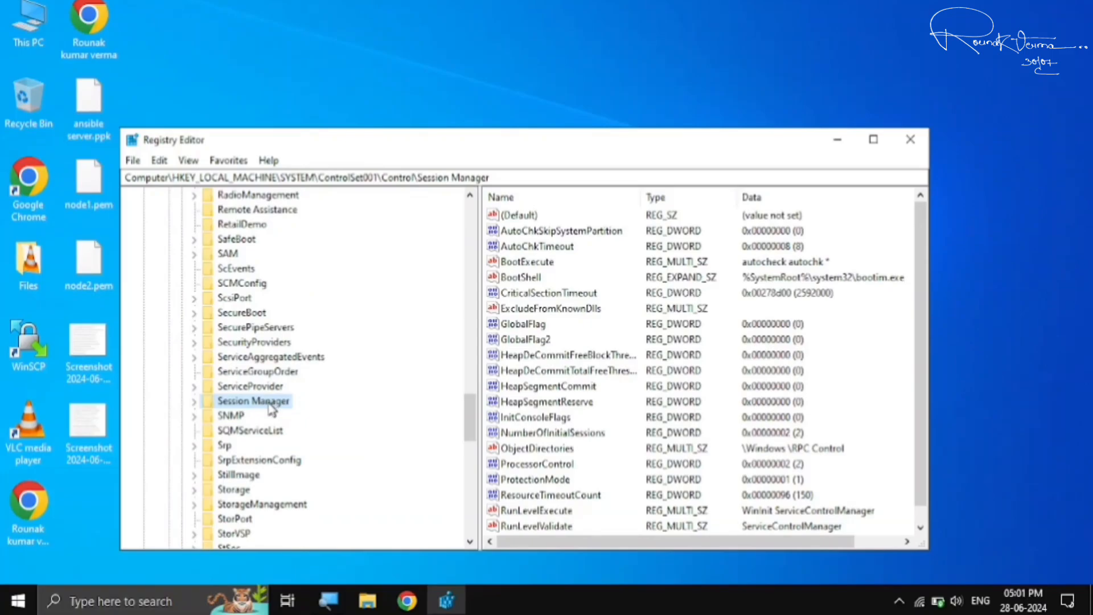
pyautogui.click(194, 402)
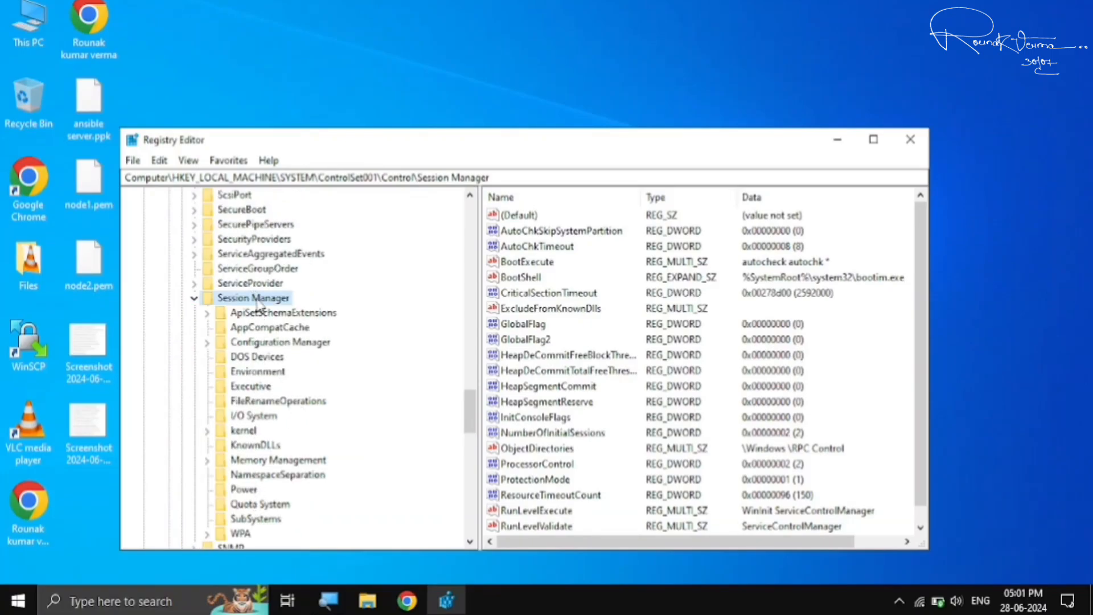
pyautogui.click(255, 462)
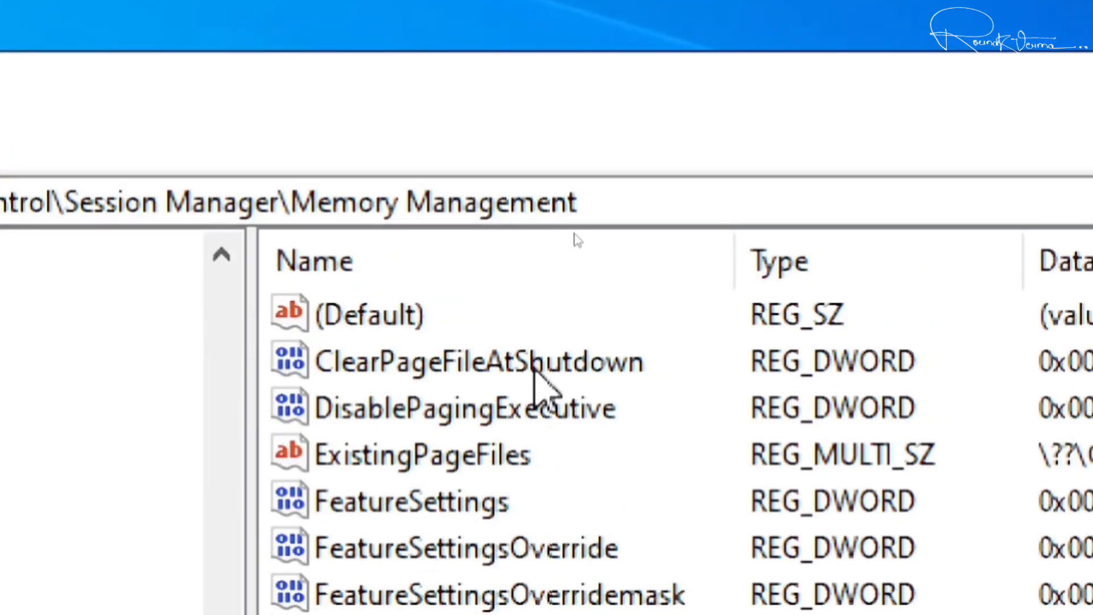
# Set the value data of the ClearPageFileAtShutdown DWORD in the Memory Management key to 1
pyautogui.click(466, 370)
pyautogui.rightClick(466, 372)
pyautogui.click(554, 399)
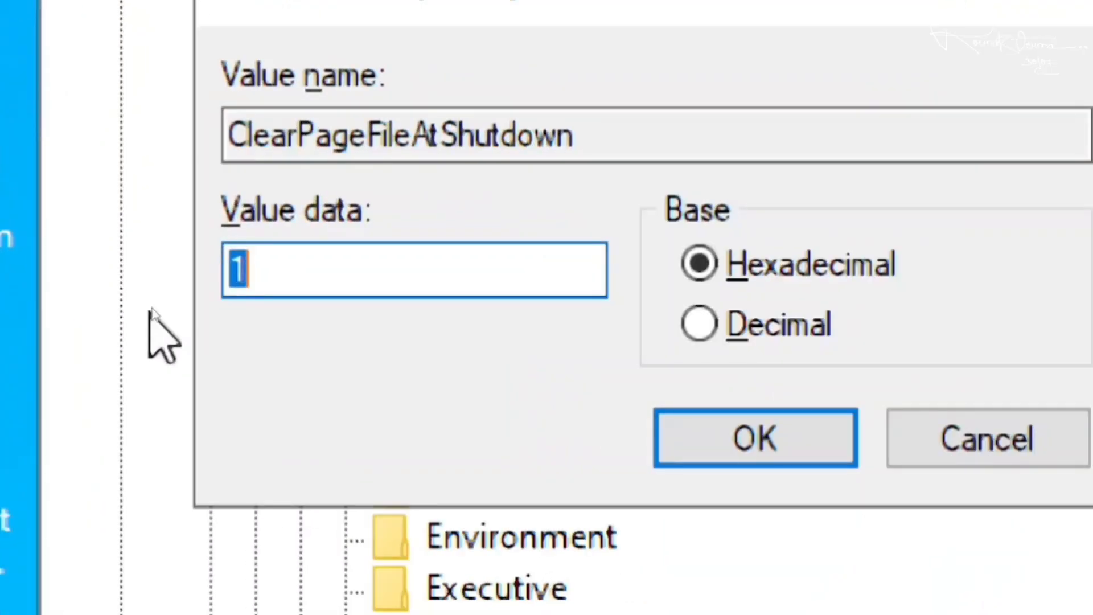
pyautogui.press('BackSpace')
pyautogui.write('1')
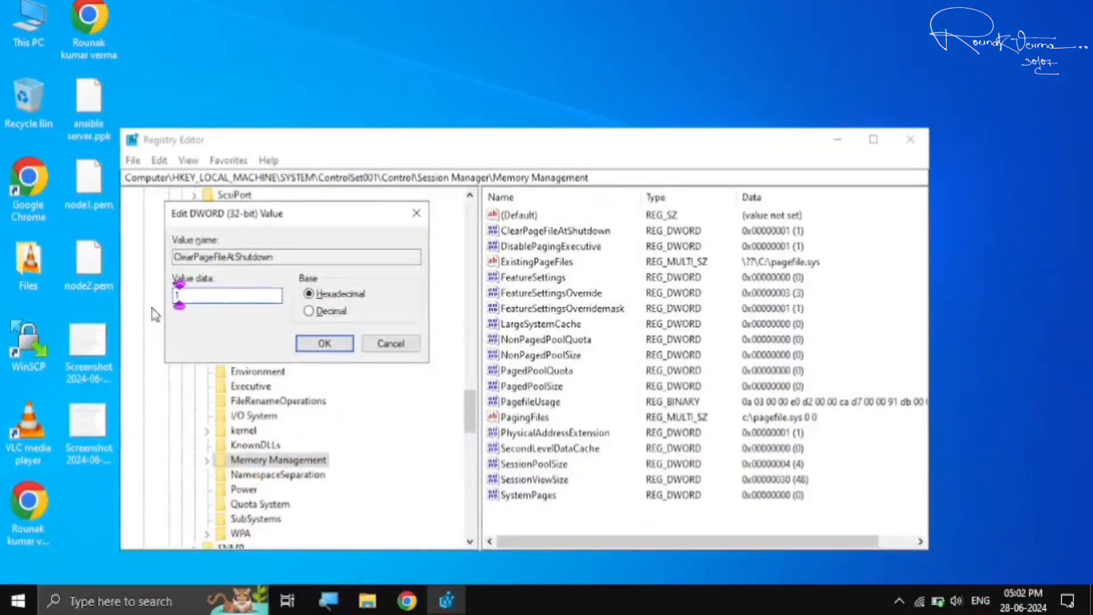
pyautogui.press('Return')
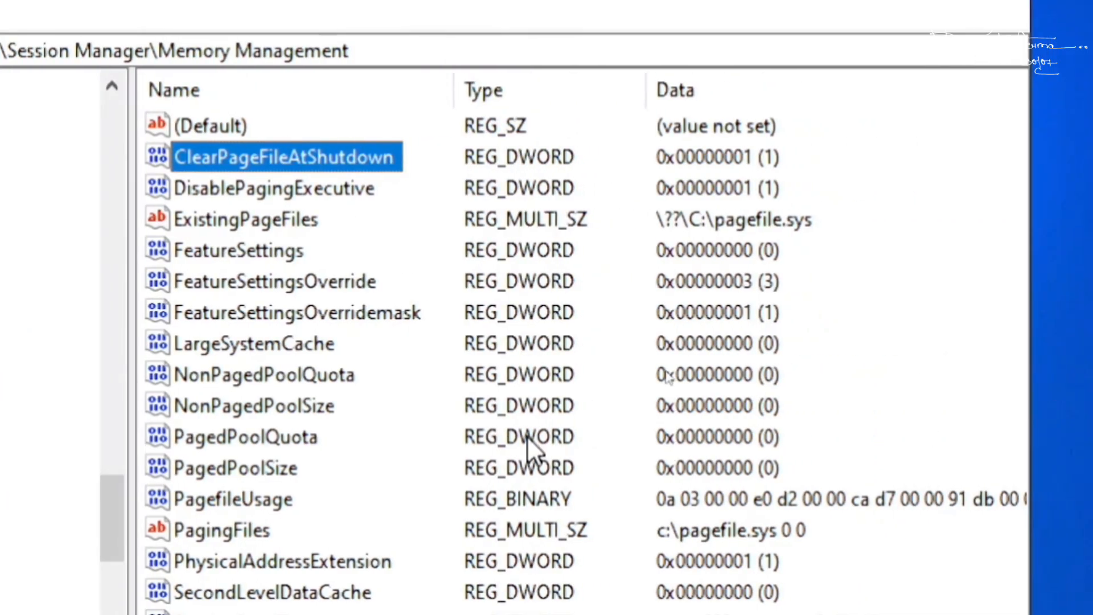
# Set the value data of the NonPagedPoolSize DWORD in the Memory Management key to hexadecimal 192
pyautogui.click(180, 411)
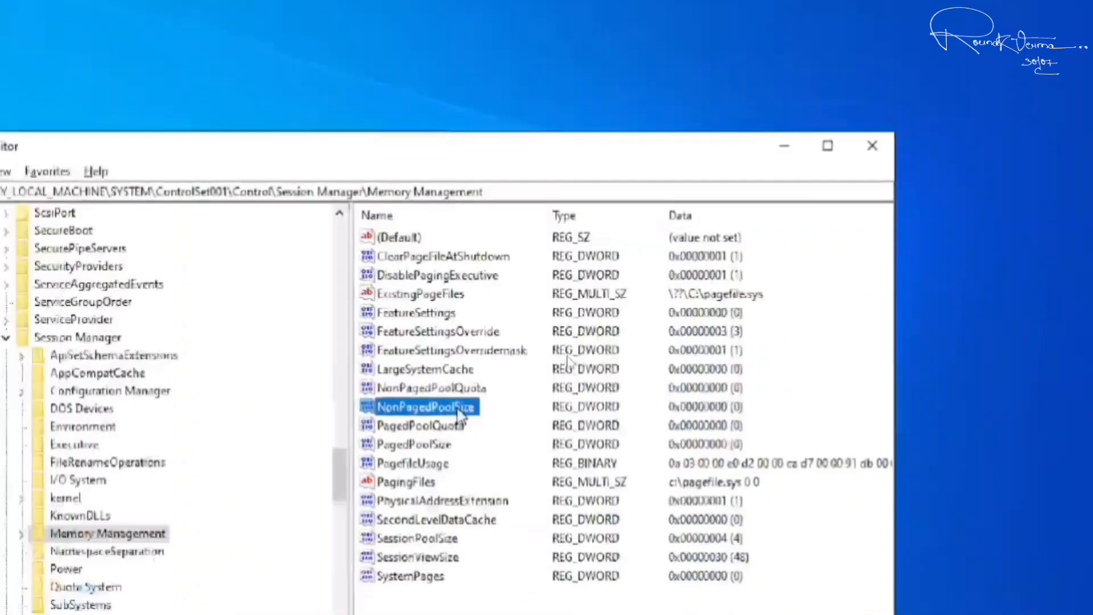
pyautogui.rightClick(371, 405)
pyautogui.click(502, 434)
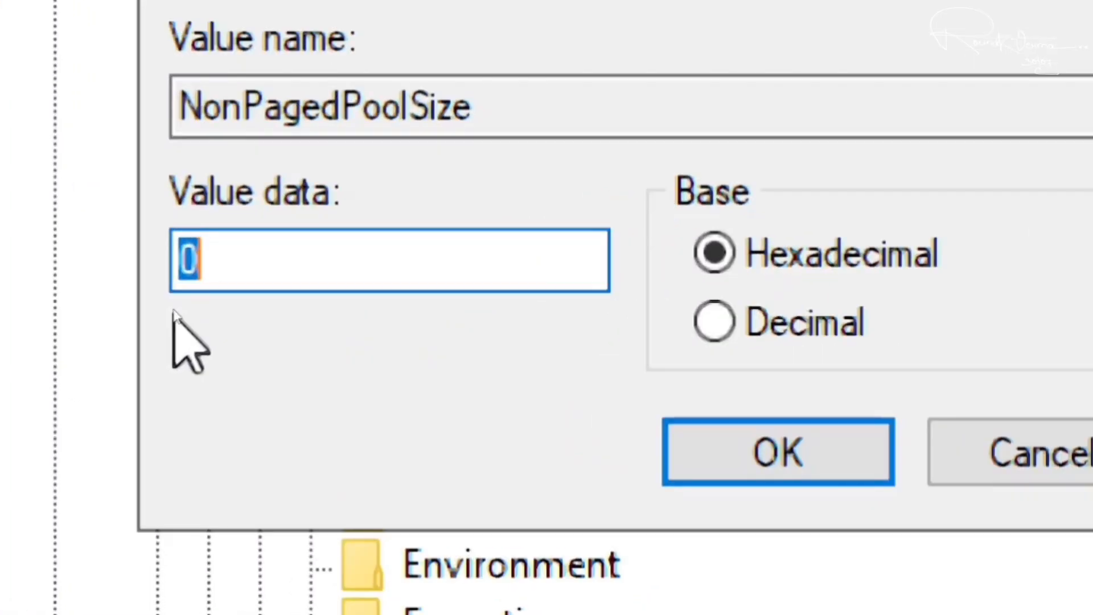
pyautogui.press('BackSpace')
pyautogui.write('192')
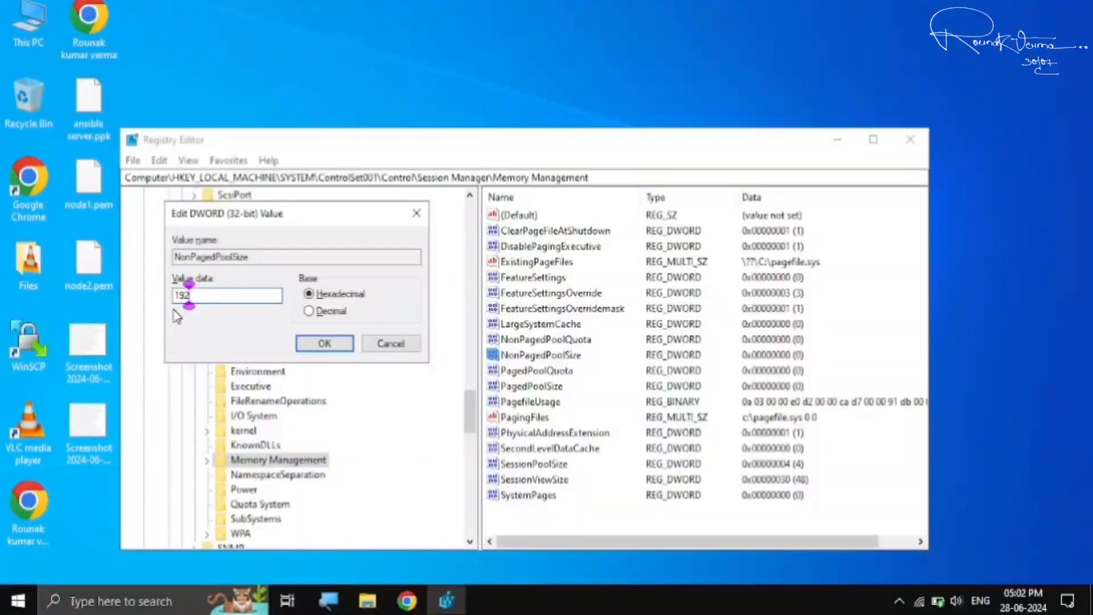
pyautogui.press('Return')
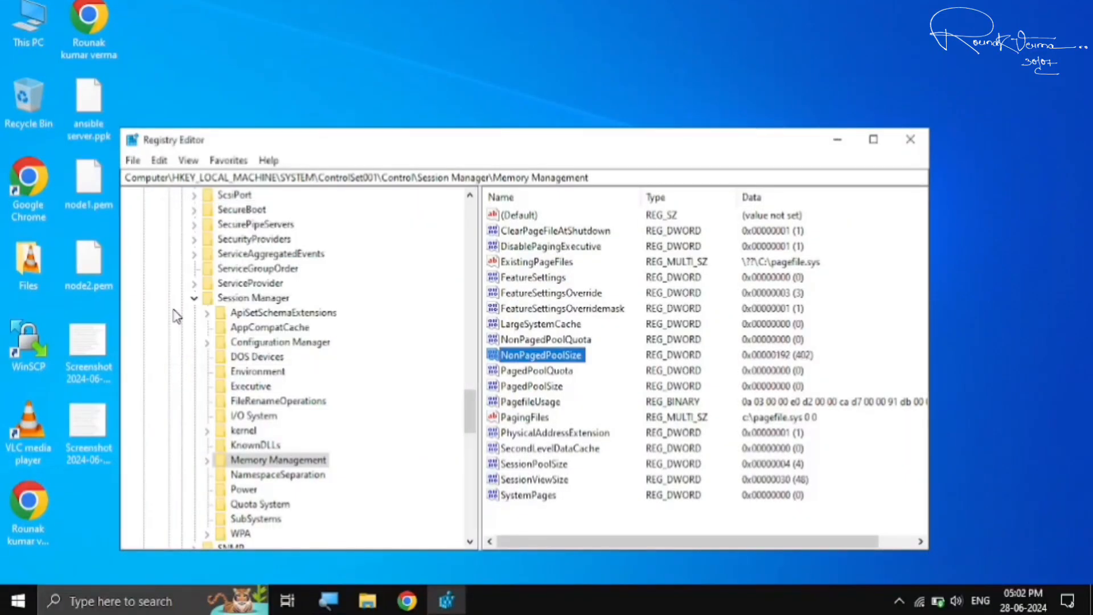
# Collapse the Session Manager key, HKEY_LOCAL_MACHINE and the Computer root in the registry tree
pyautogui.doubleClick(209, 299)
pyautogui.scroll(20, 194, 298)
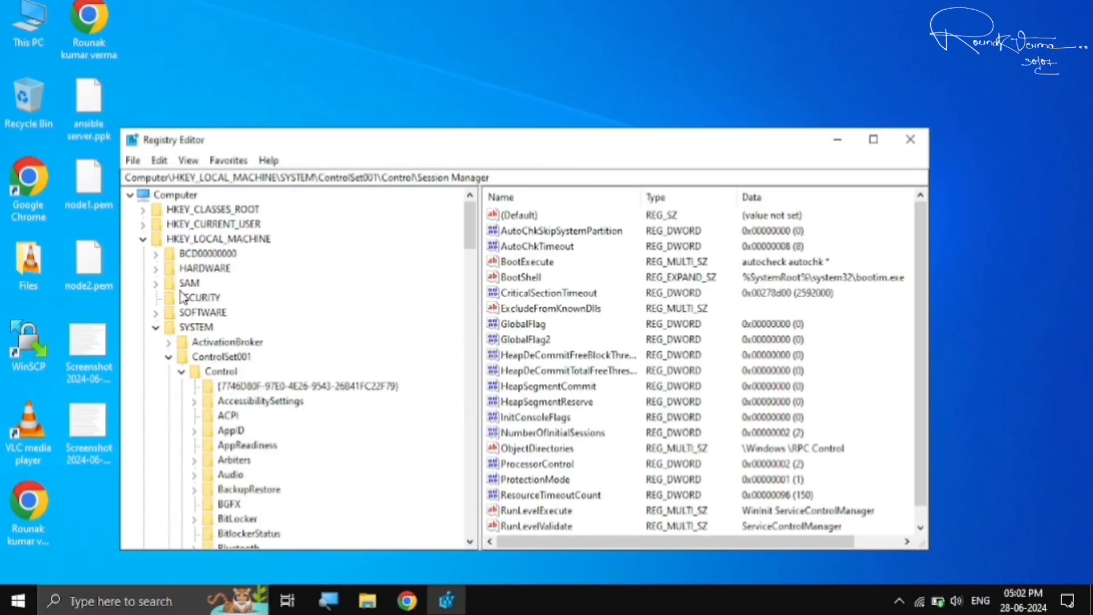
pyautogui.click(144, 240)
pyautogui.click(130, 195)
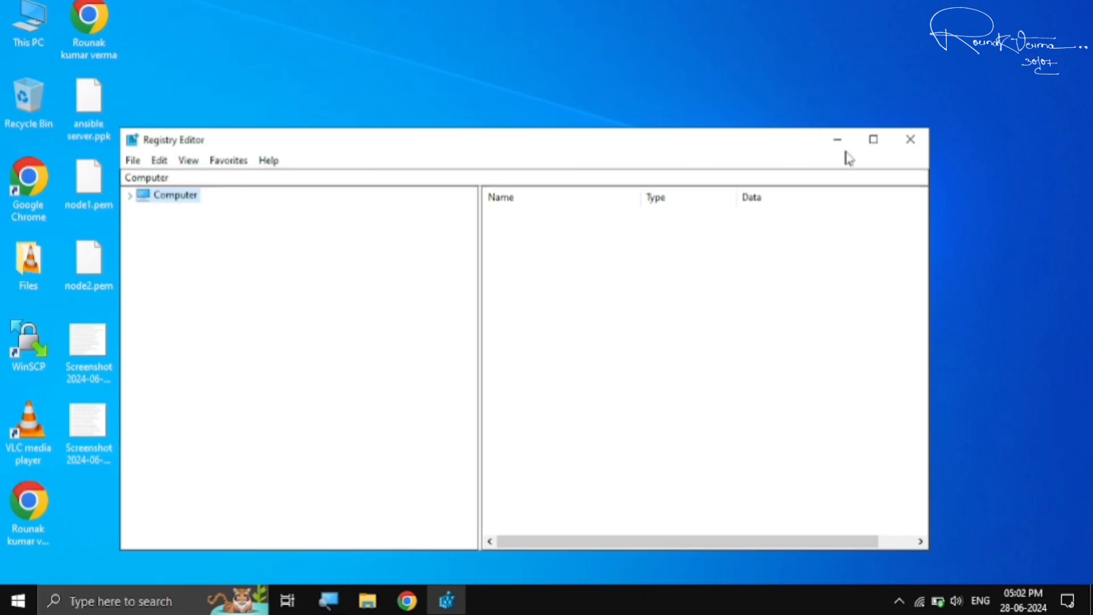
# Close the Registry Editor and refresh the desktop
pyautogui.click(911, 139)
pyautogui.rightClick(447, 141)
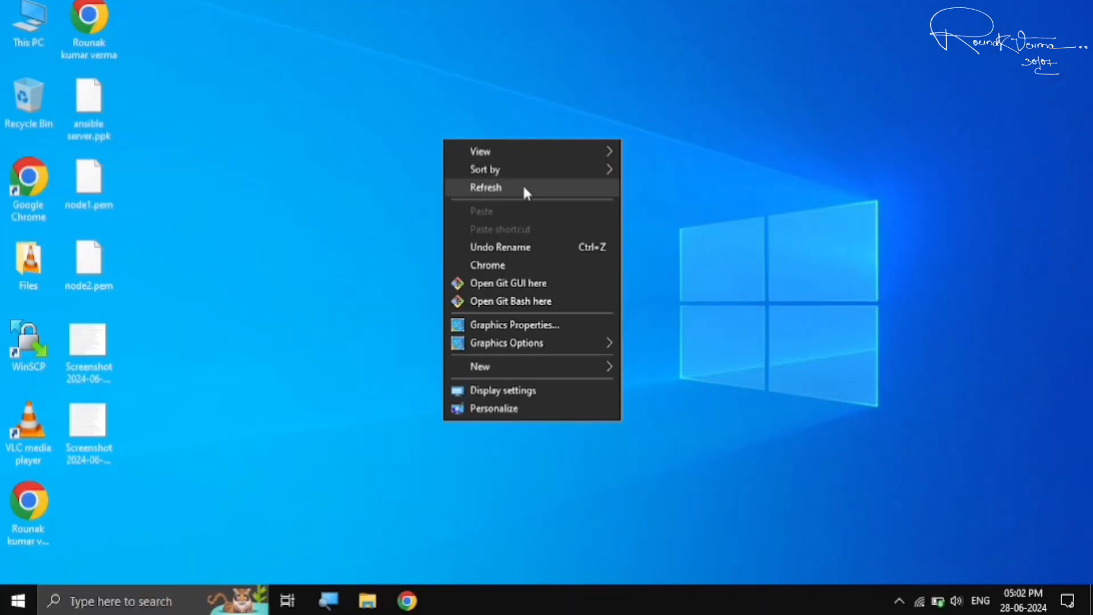
pyautogui.click(524, 188)
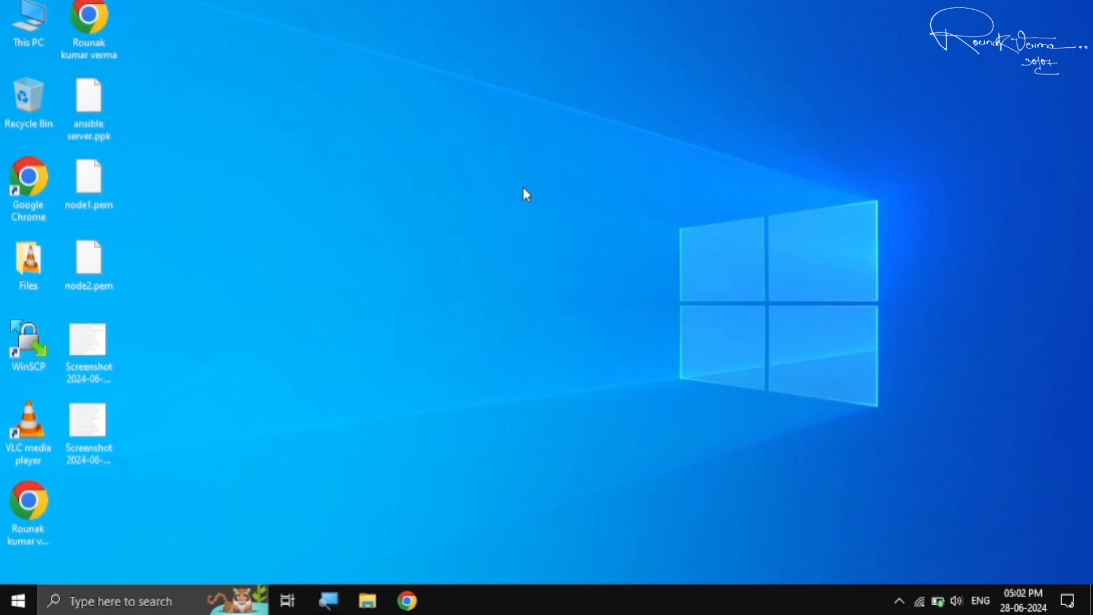
# Open the System Properties dialog by running sysdm.cpl
pyautogui.press('super+r')
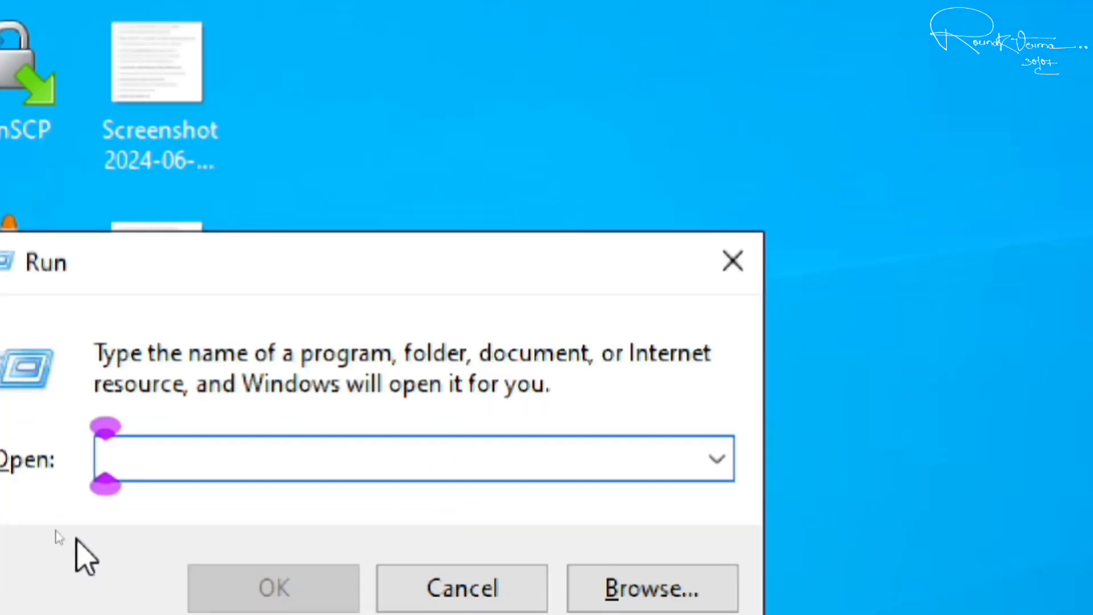
pyautogui.write('-sys')
pyautogui.press('BackSpace')
pyautogui.press('BackSpace')
pyautogui.press('BackSpace')
pyautogui.press('BackSpace')
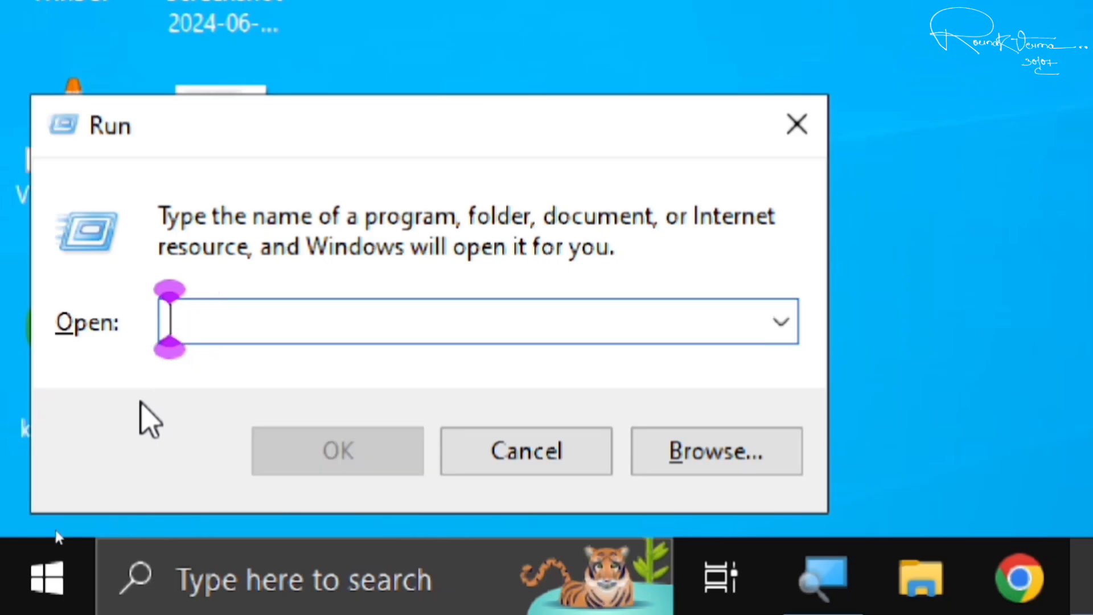
pyautogui.write('sysdm.cp')
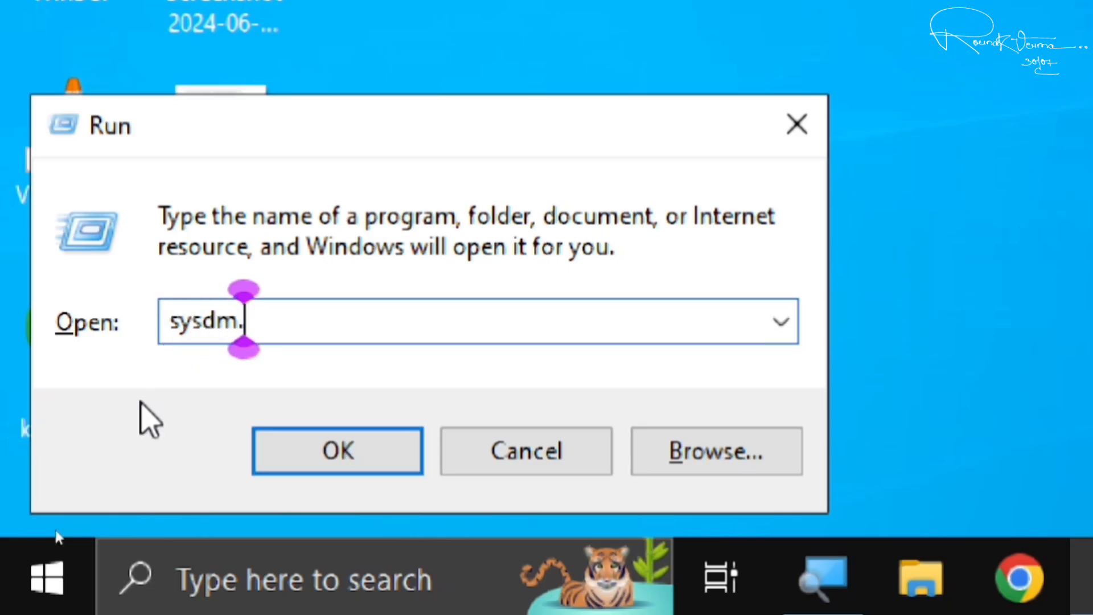
pyautogui.write('l')
pyautogui.press('Return')
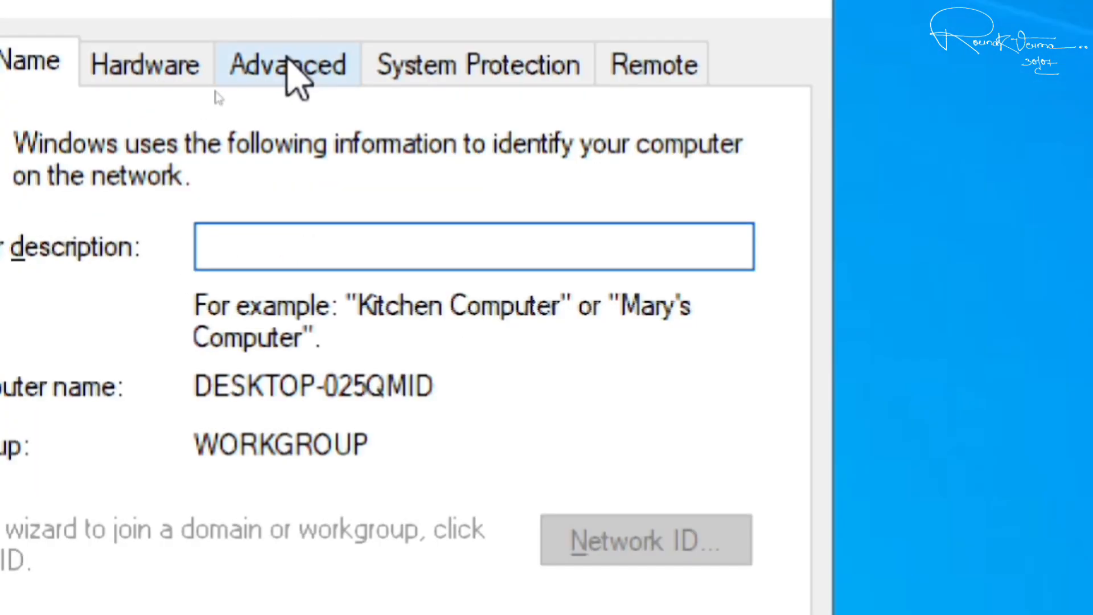
# Open the advanced Performance settings and adjust the visual effects for best performance
pyautogui.click(214, 92)
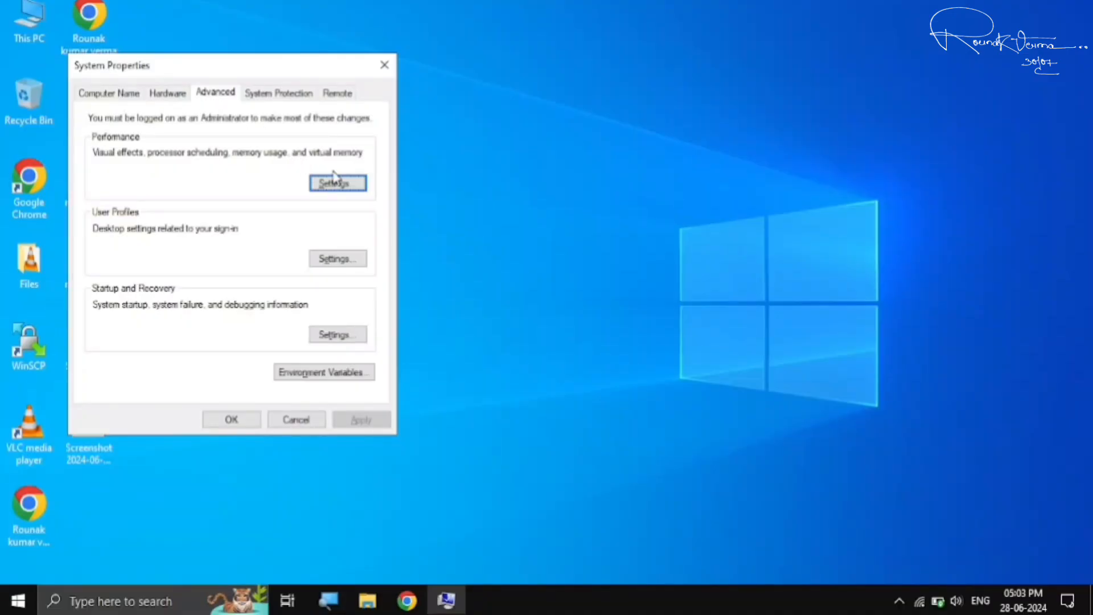
pyautogui.click(638, 328)
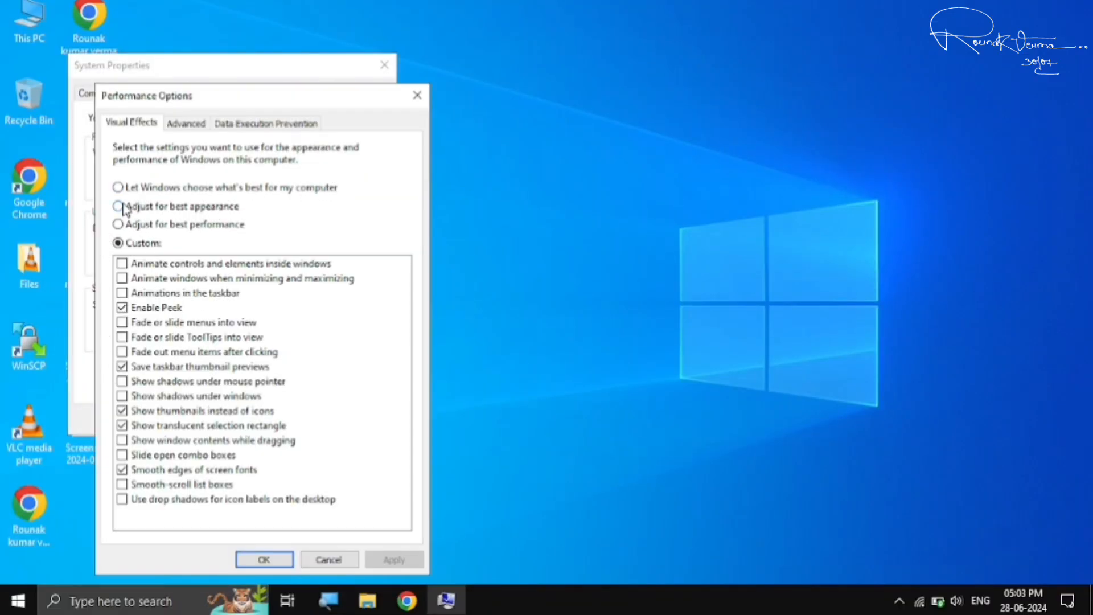
pyautogui.click(123, 206)
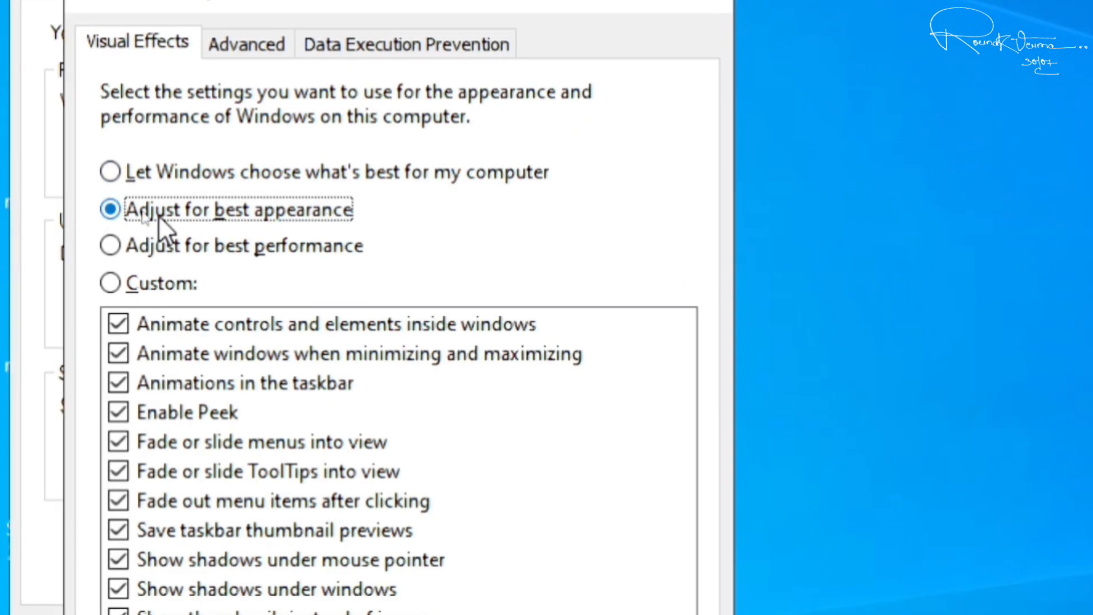
pyautogui.click(110, 249)
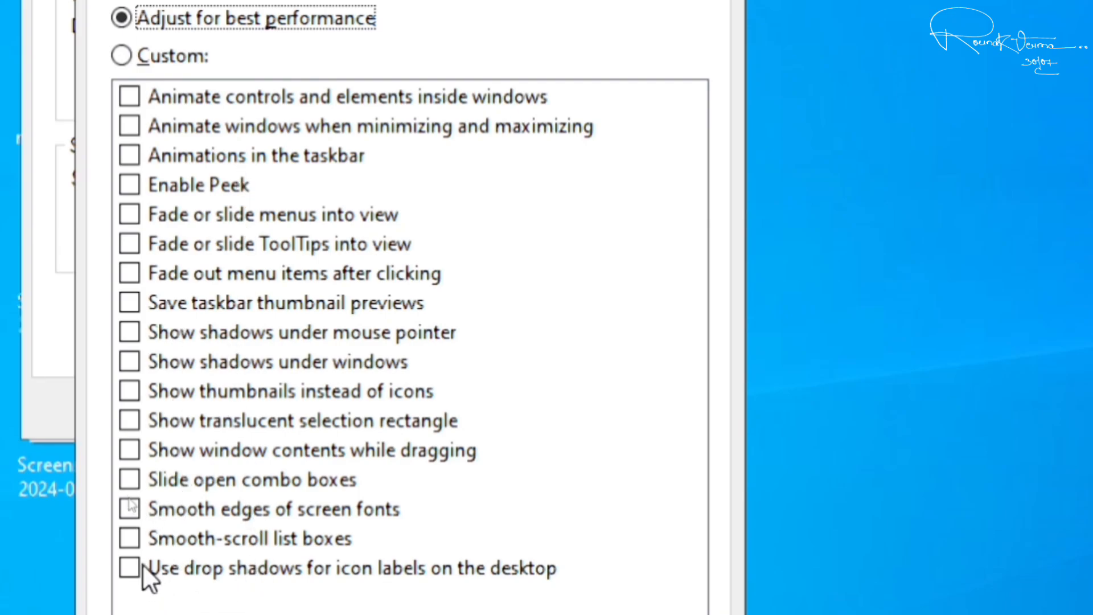
# Enable smooth font edges, translucent selection rectangle, thumbnails instead of icons, saved taskbar thumbnail previews and Peek, then apply and close System Properties
pyautogui.click(132, 511)
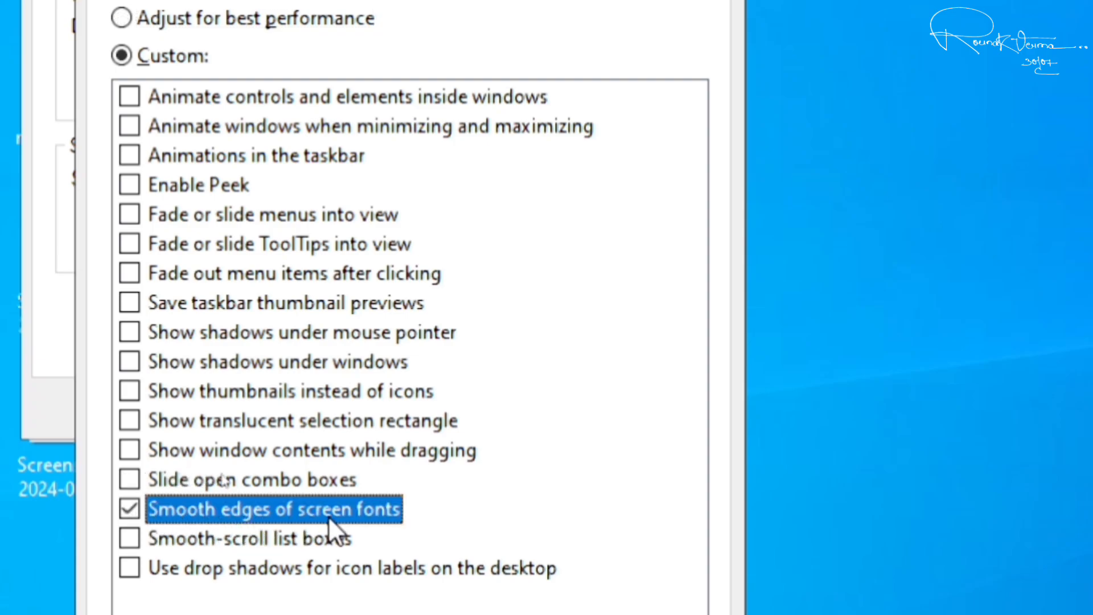
pyautogui.click(129, 419)
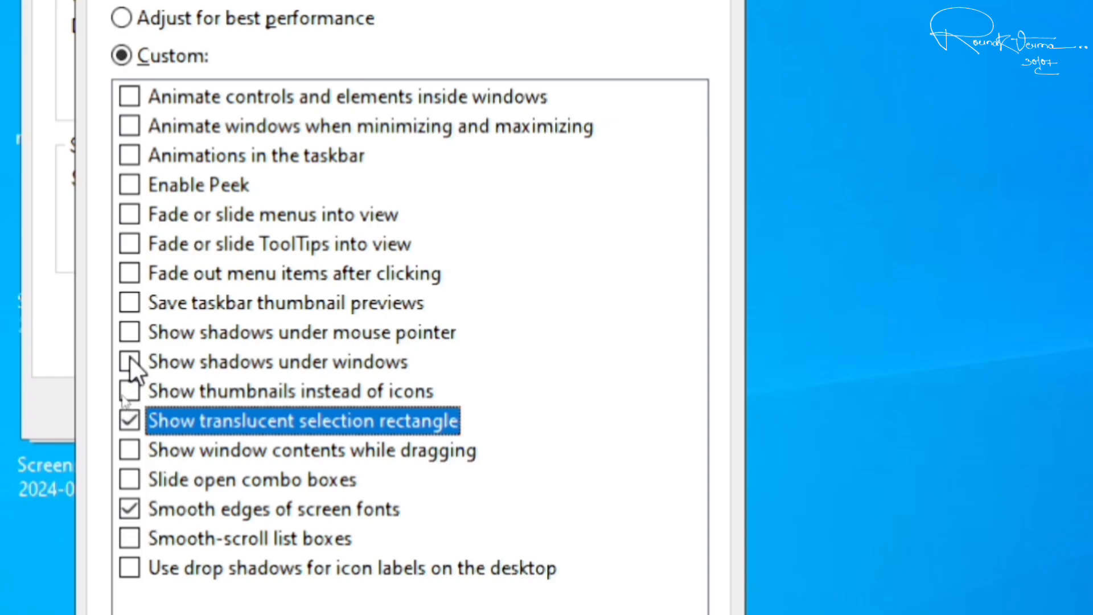
pyautogui.click(128, 393)
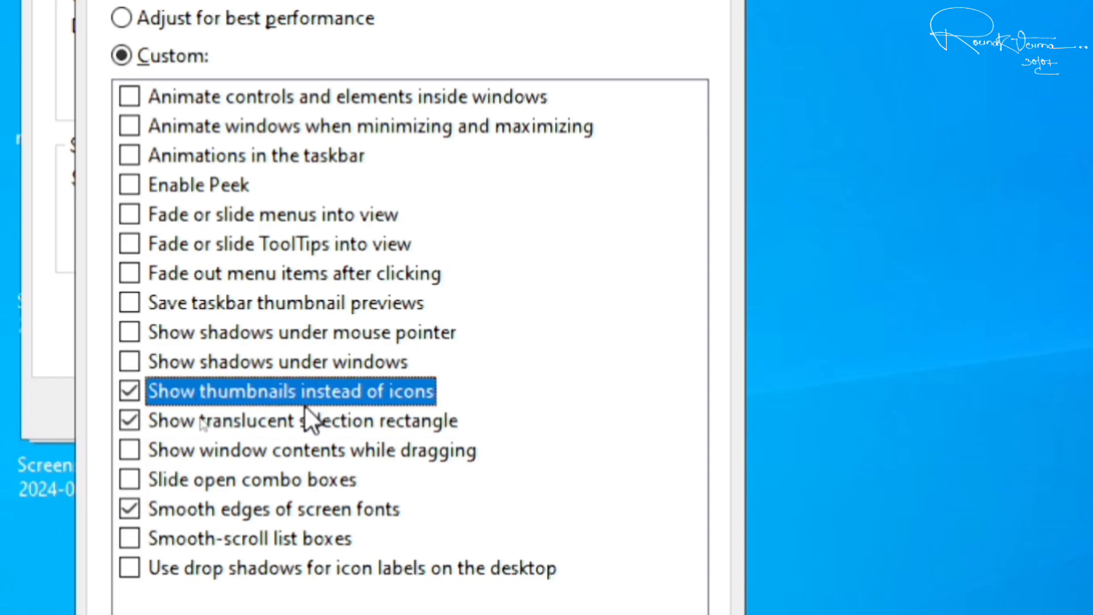
pyautogui.click(132, 303)
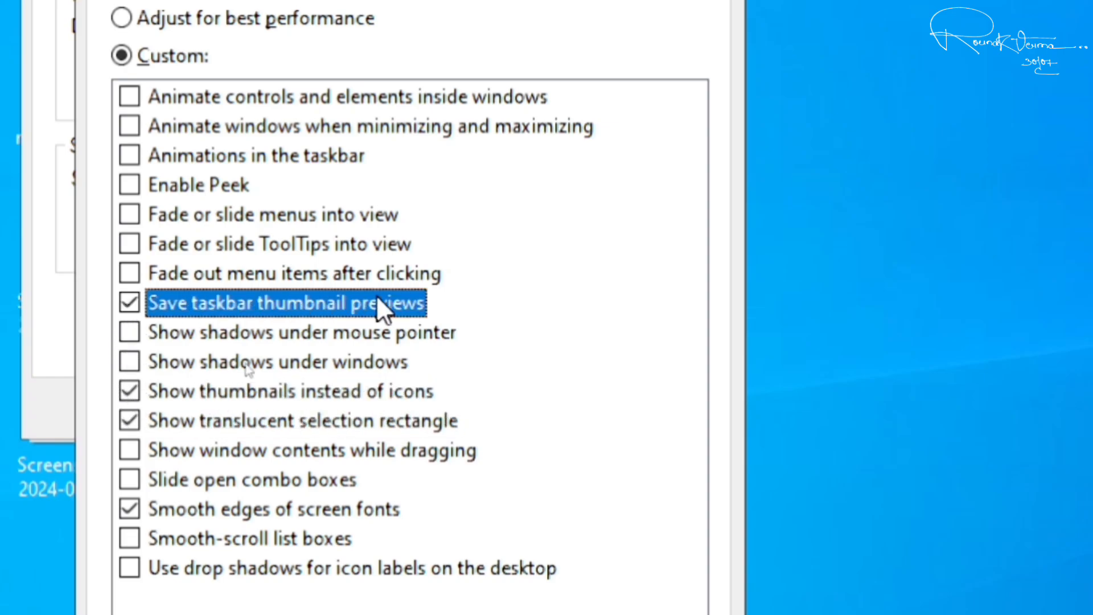
pyautogui.click(136, 184)
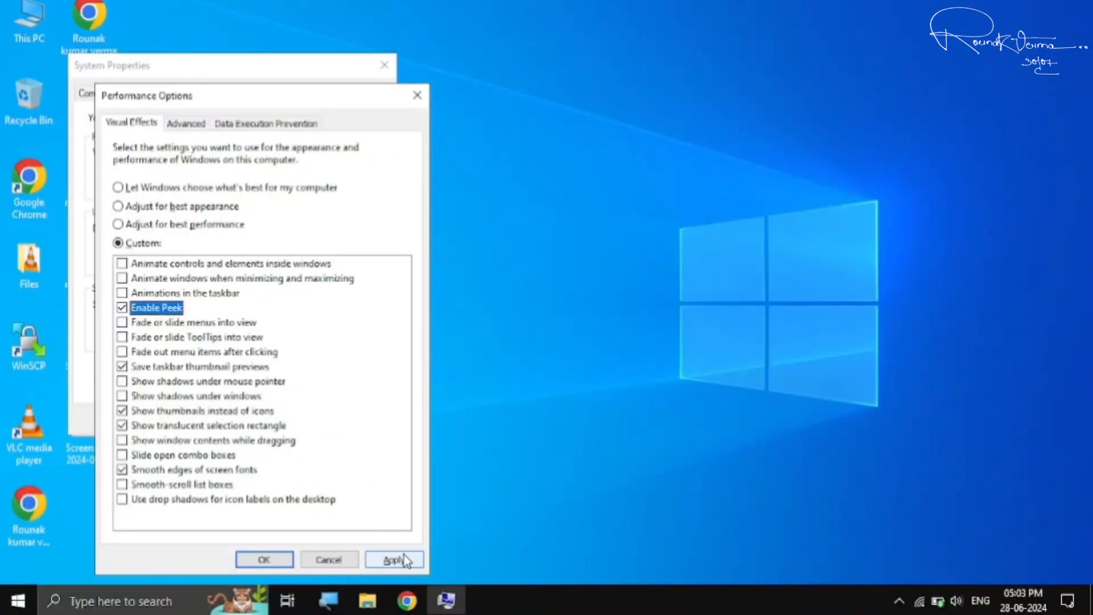
pyautogui.click(406, 561)
pyautogui.click(280, 561)
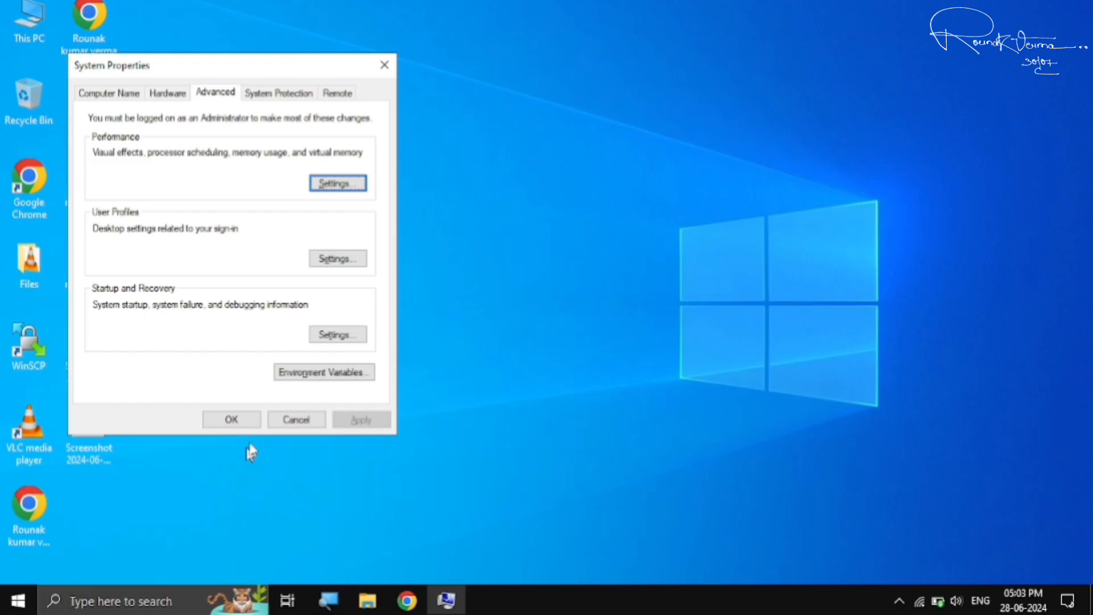
pyautogui.click(231, 420)
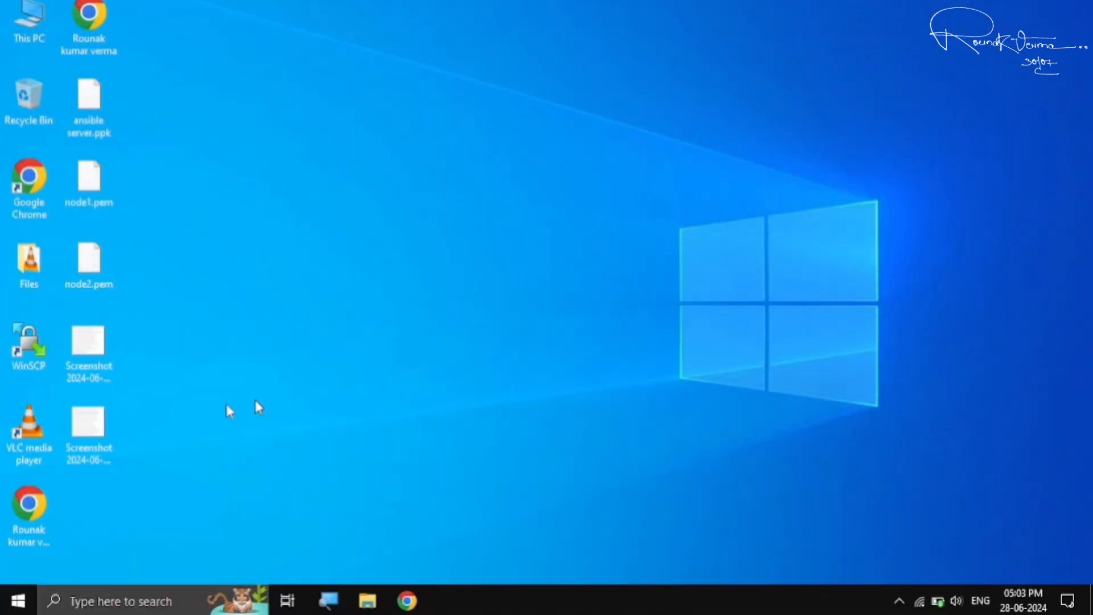
# Search Windows for services and run the Services console as administrator
pyautogui.click(17, 601)
pyautogui.moveTo(2, 570)
pyautogui.write('services')
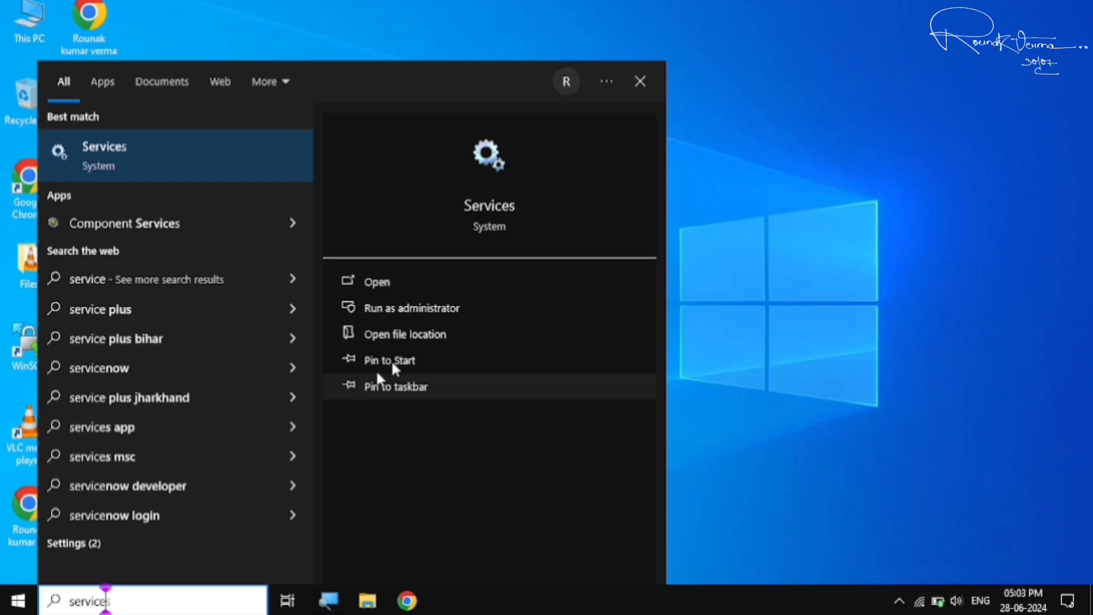
pyautogui.click(418, 310)
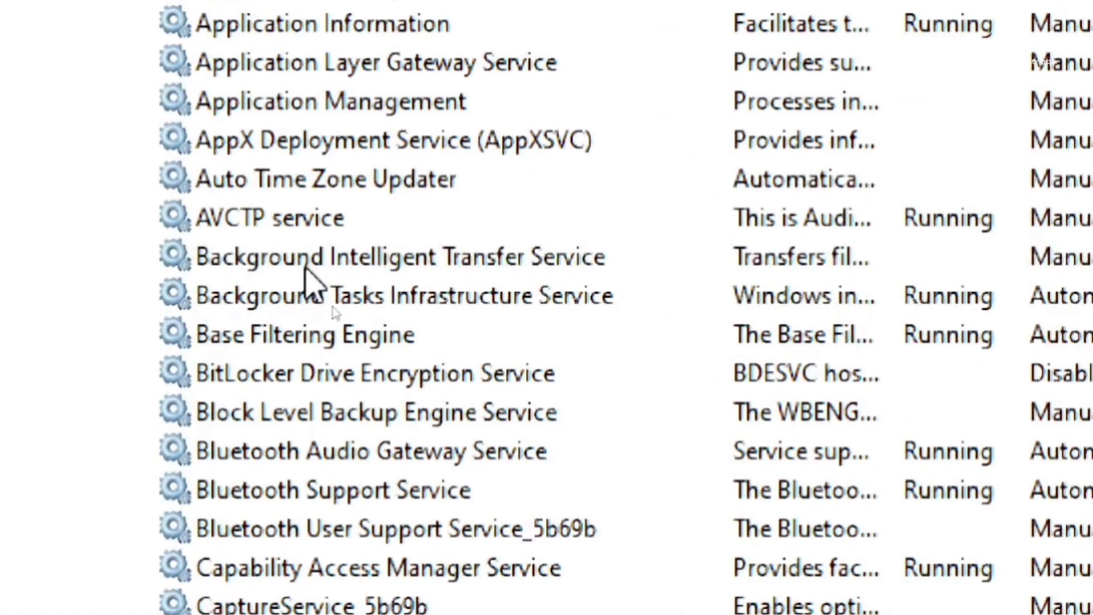
# Set the Background Intelligent Transfer Service's startup type to Disabled, apply the change and close its properties
pyautogui.click(314, 302)
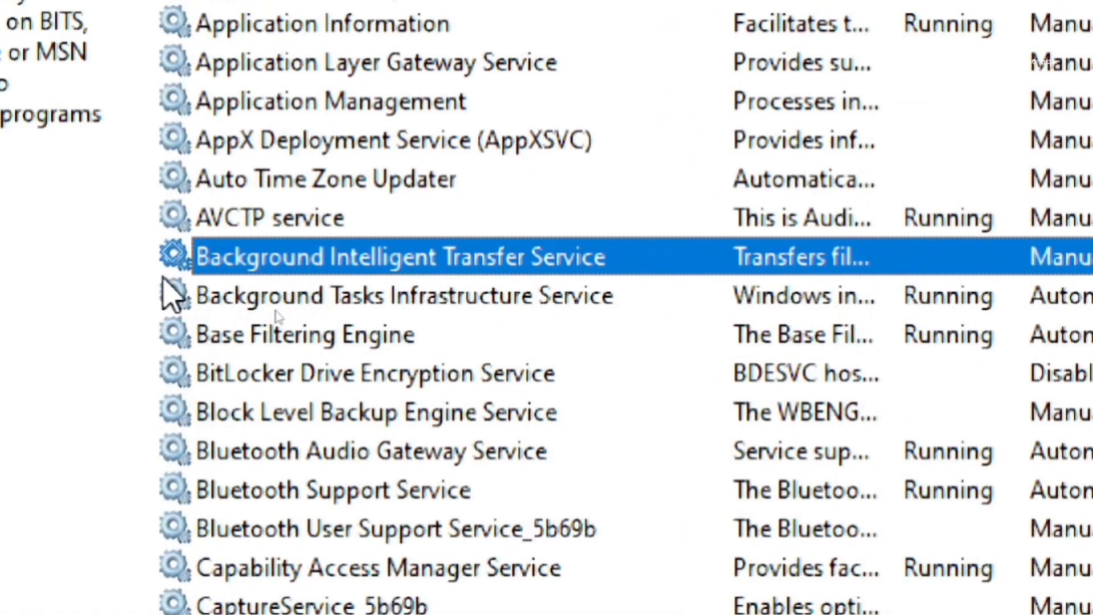
pyautogui.rightClick(540, 257)
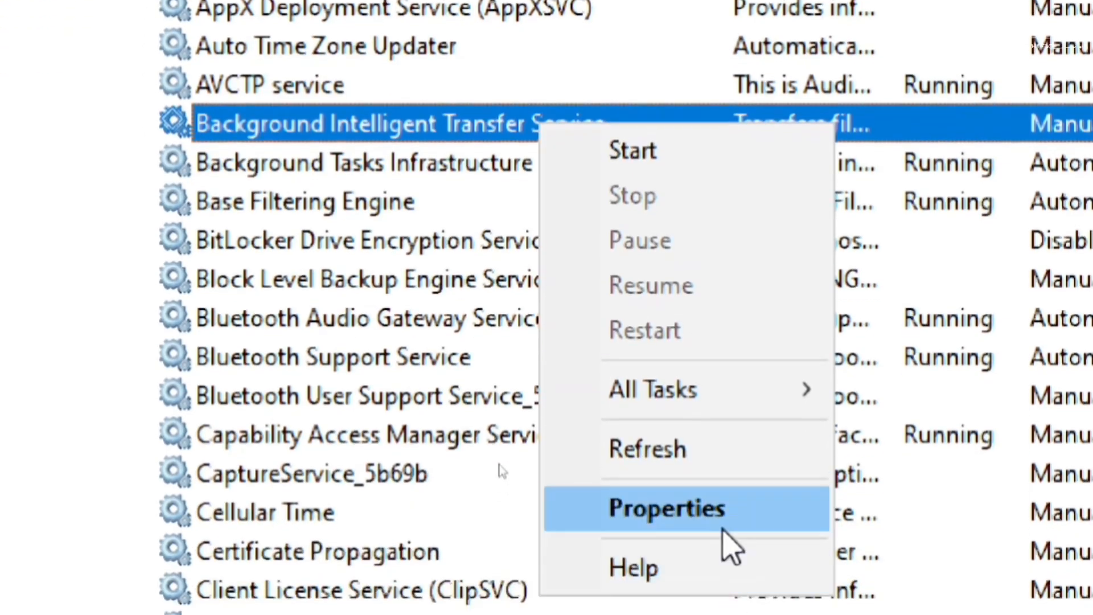
pyautogui.click(722, 589)
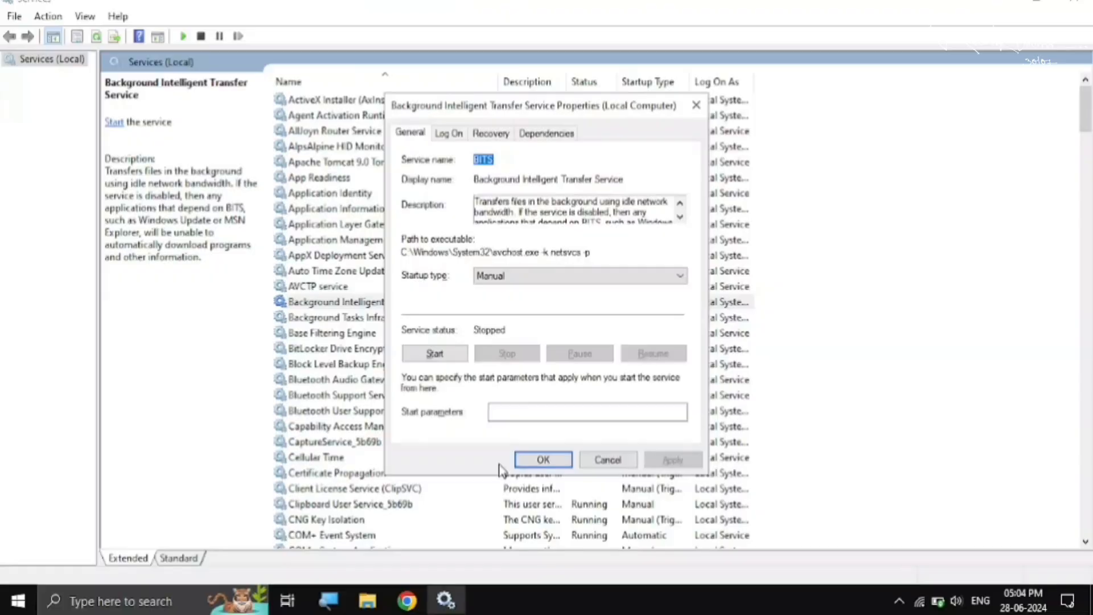
pyautogui.click(481, 277)
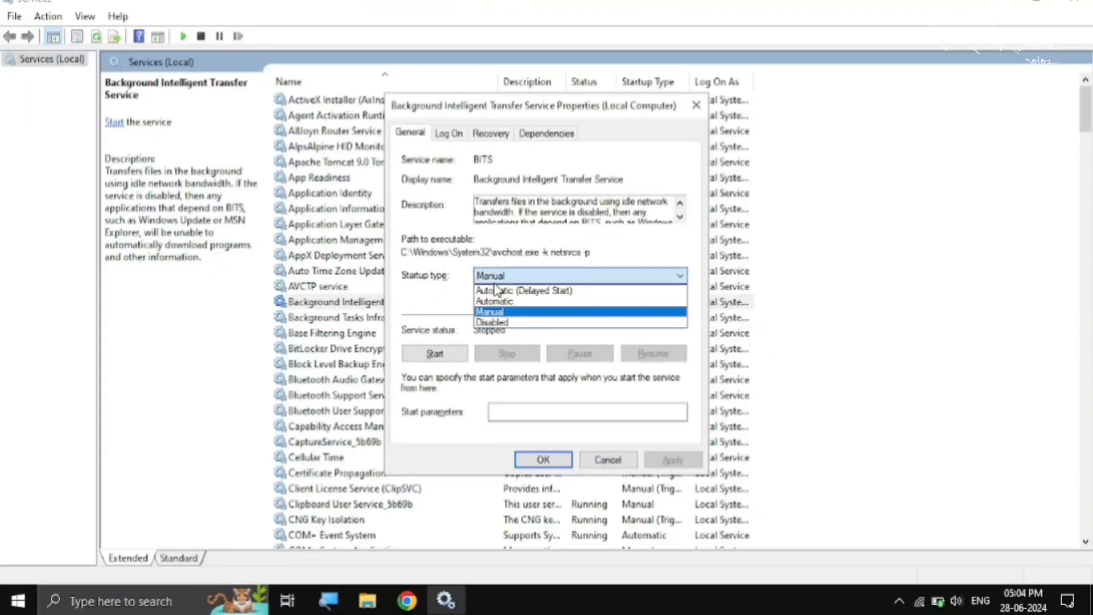
pyautogui.click(487, 326)
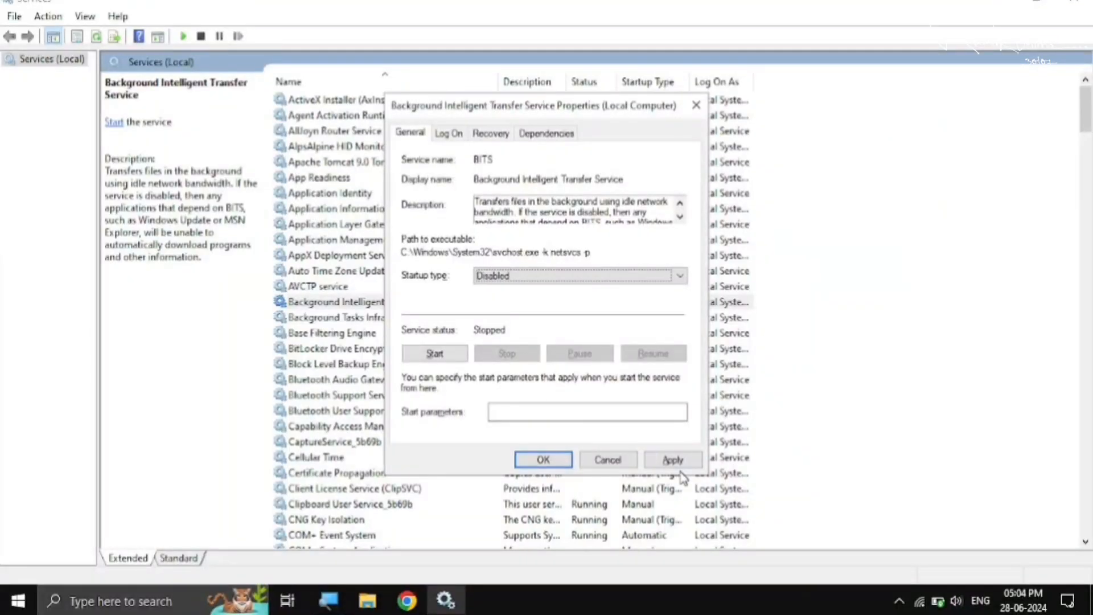
pyautogui.click(672, 459)
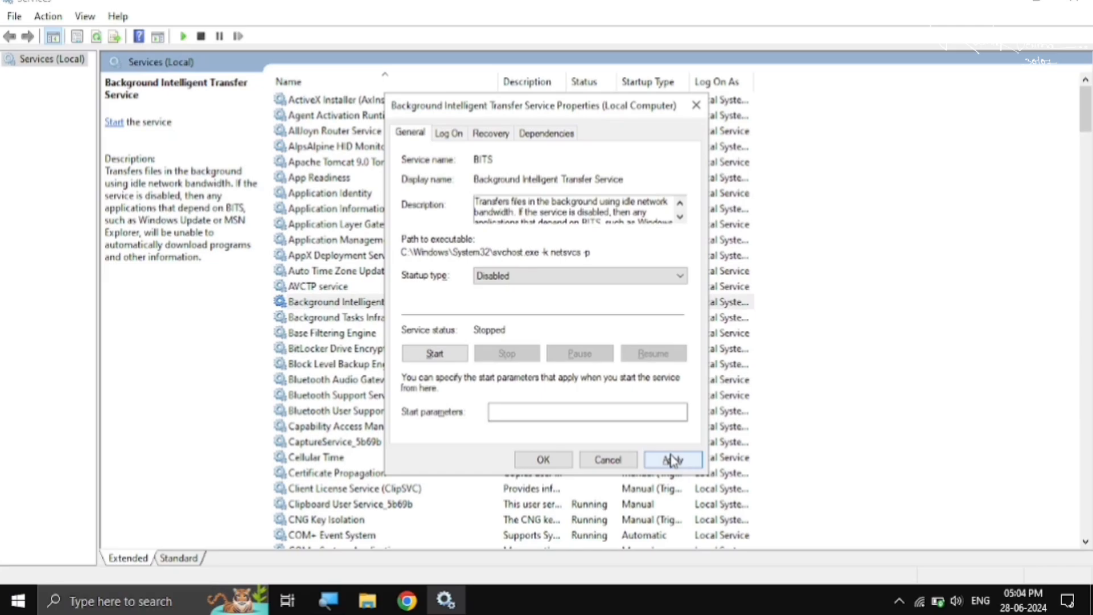
pyautogui.click(543, 459)
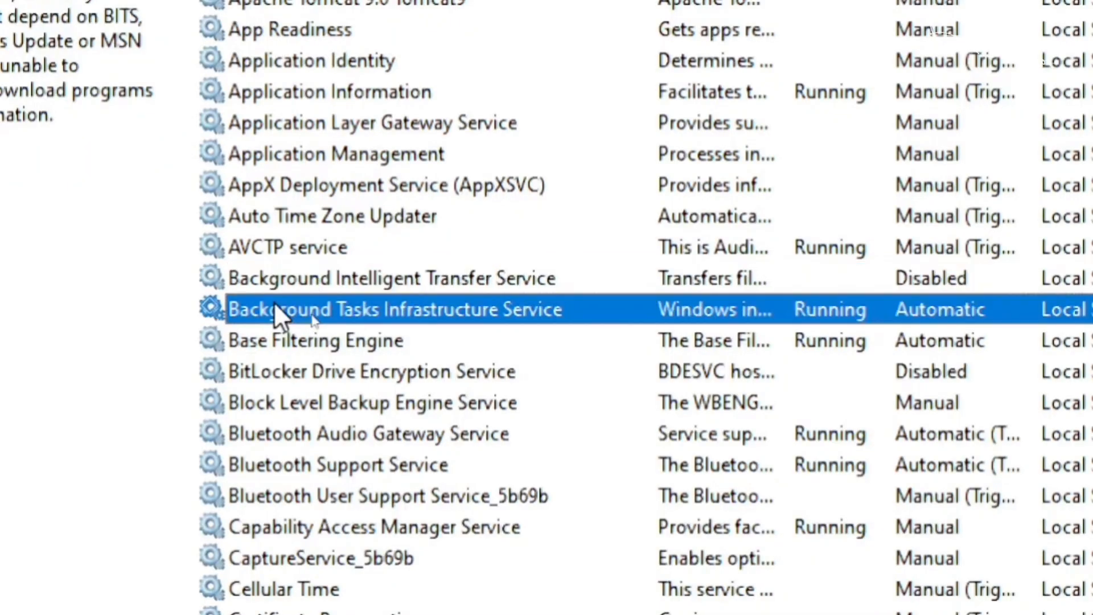
# Check the startup type in the Background Tasks Infrastructure Service's properties and close them
pyautogui.rightClick(323, 307)
pyautogui.click(276, 311)
pyautogui.rightClick(313, 311)
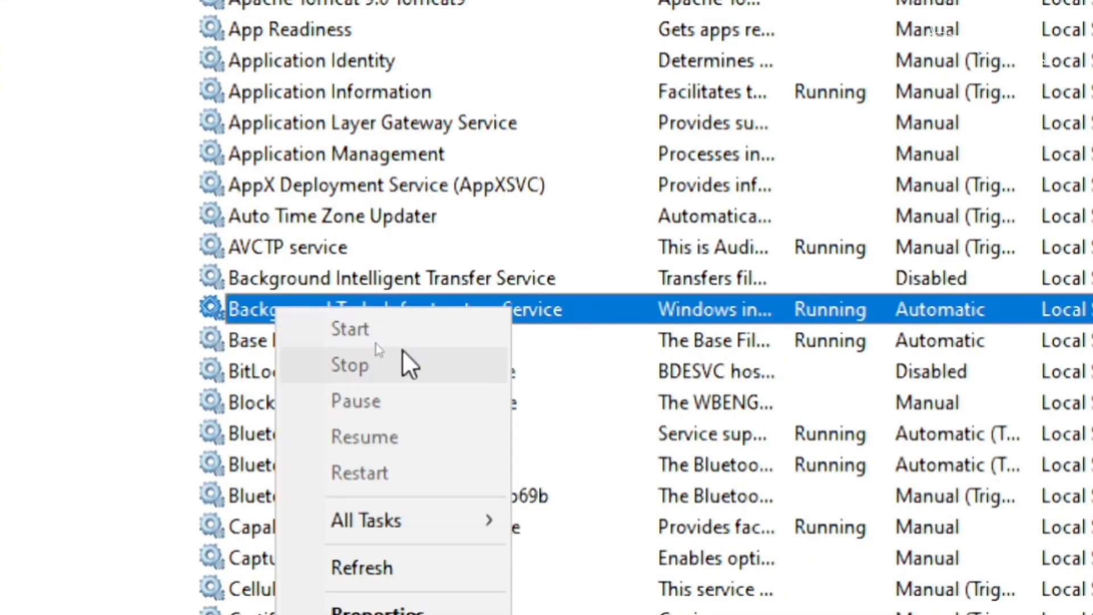
pyautogui.click(393, 608)
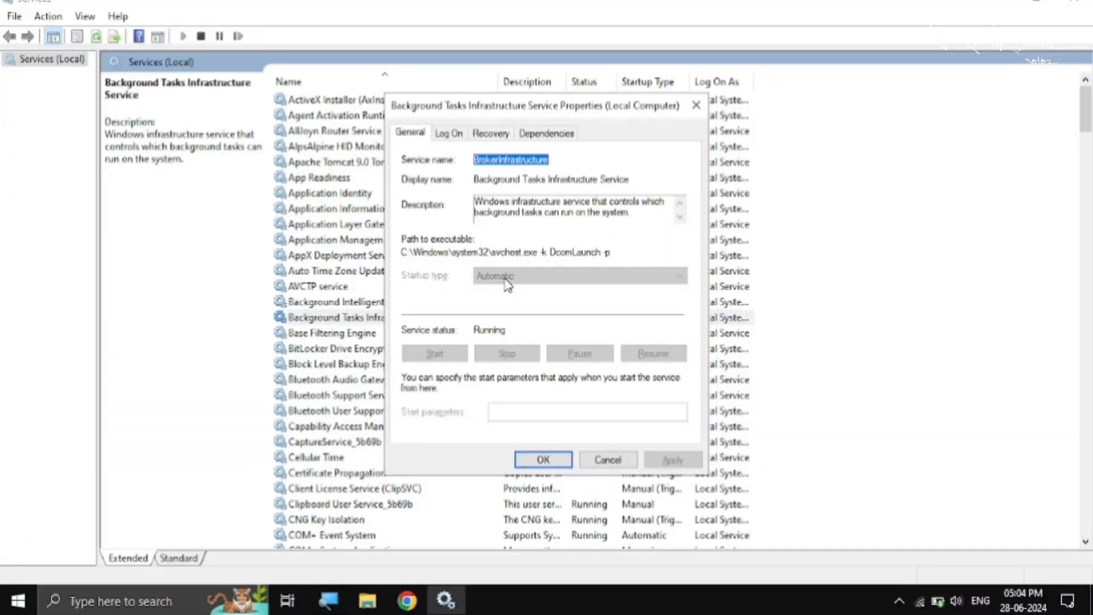
pyautogui.click(542, 461)
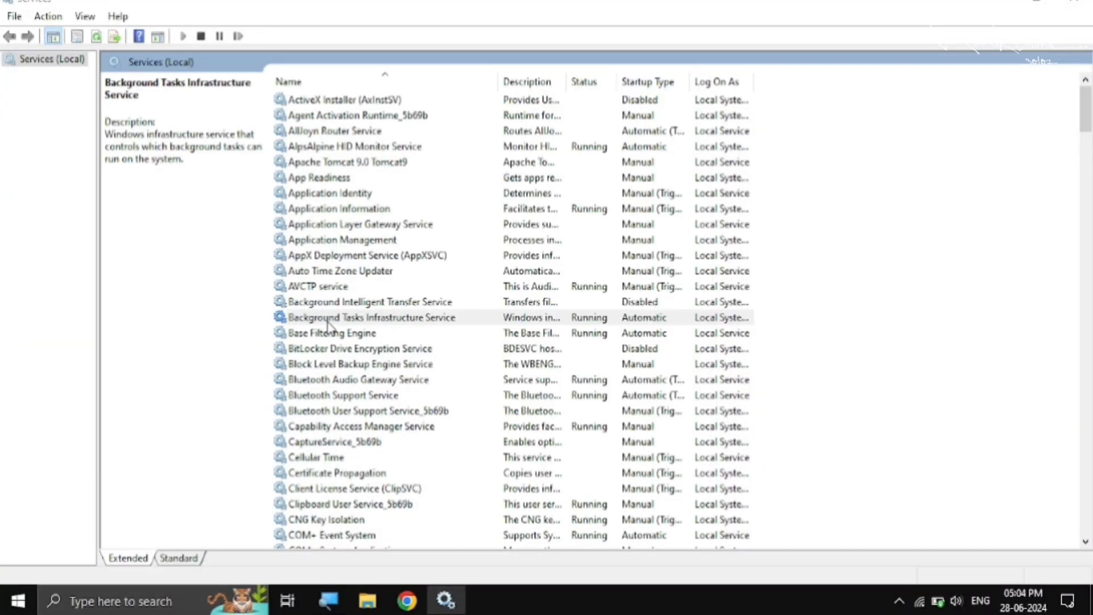
# Check the startup type in the Base Filtering Engine service's properties and close them
pyautogui.click(328, 333)
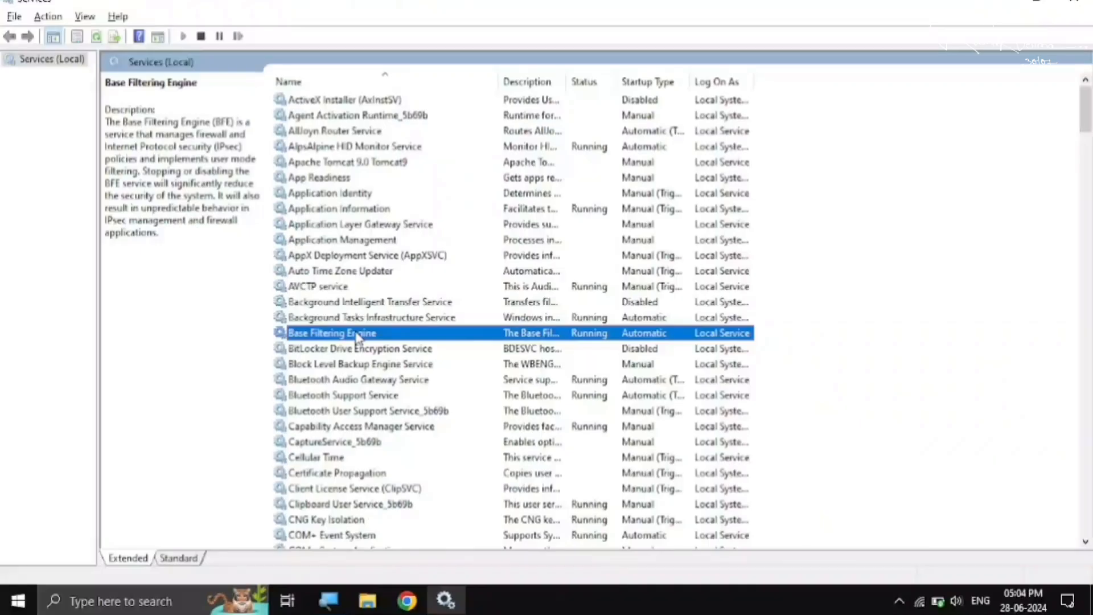
pyautogui.rightClick(447, 328)
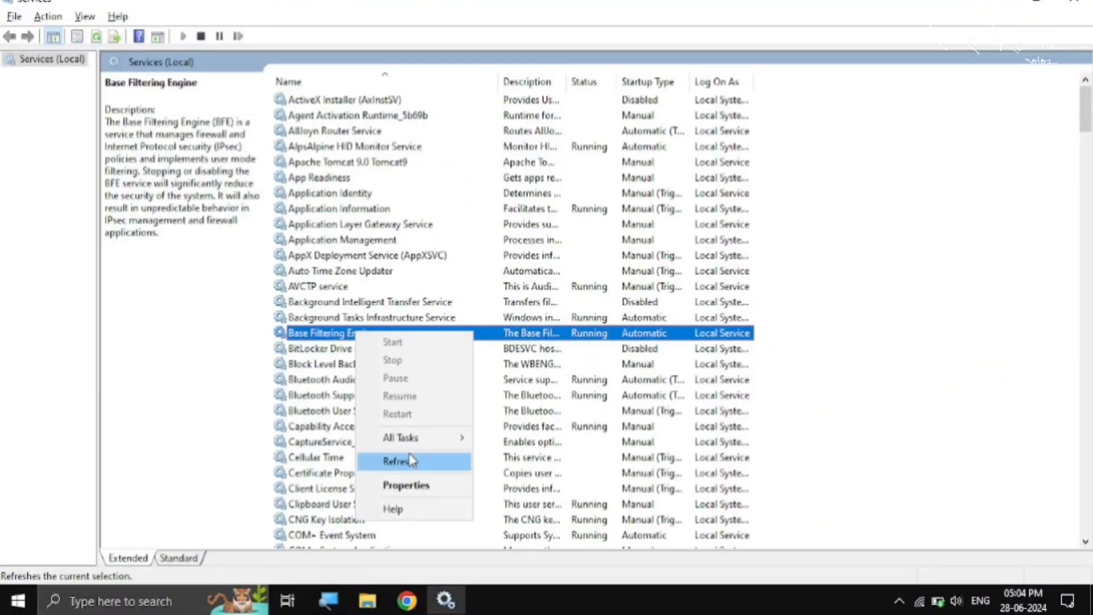
pyautogui.click(406, 485)
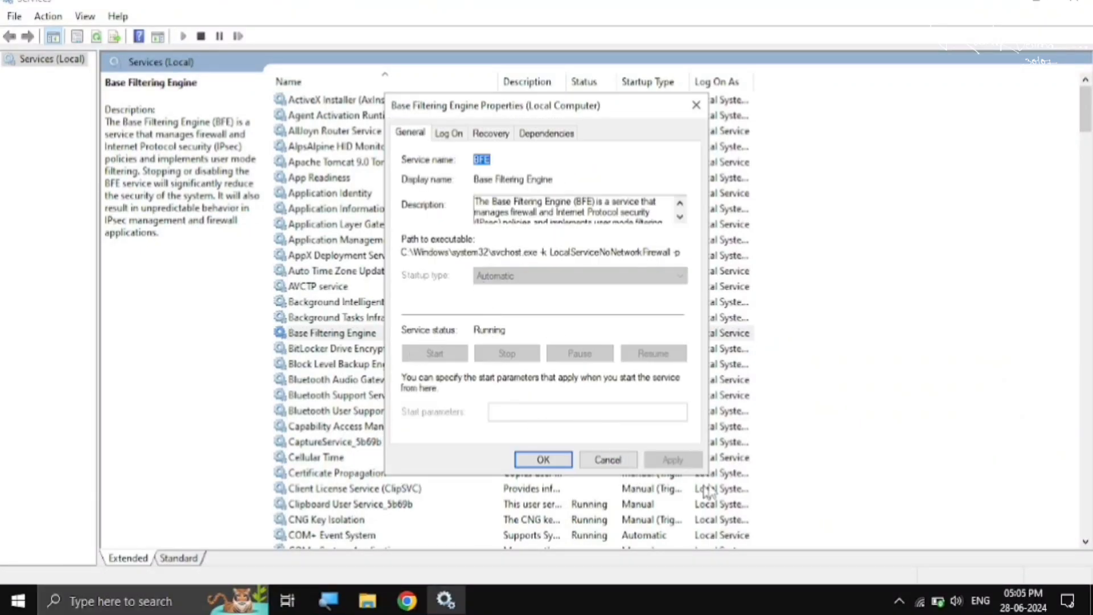
pyautogui.click(543, 460)
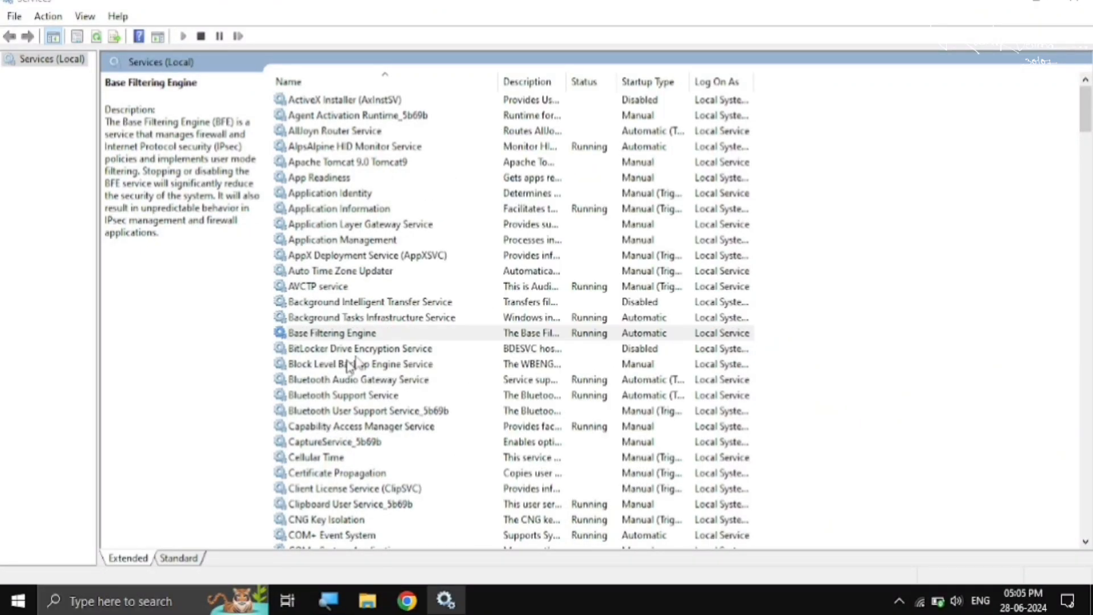
# Set the BitLocker Drive Encryption Service's startup type to Disabled, apply the setting and close its properties
pyautogui.click(322, 350)
pyautogui.rightClick(322, 350)
pyautogui.click(322, 350)
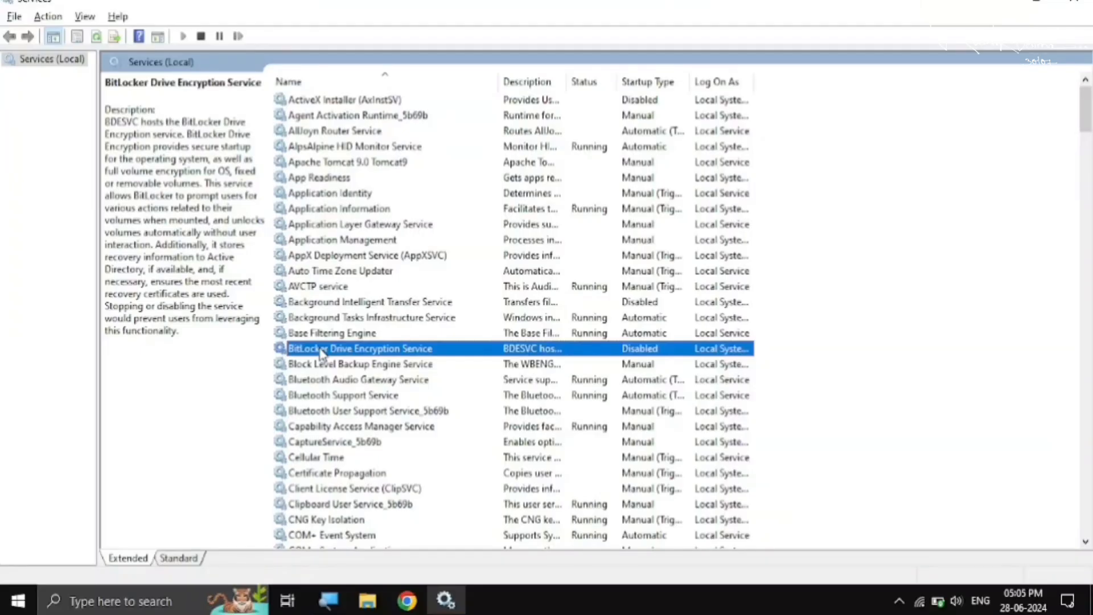
pyautogui.rightClick(318, 353)
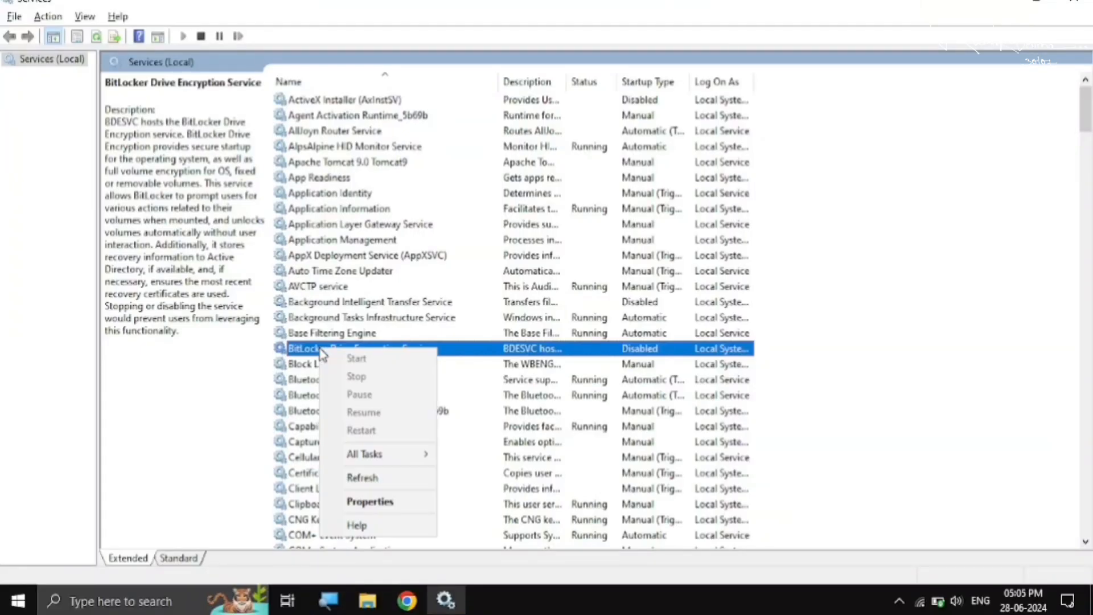
pyautogui.click(371, 502)
pyautogui.click(500, 280)
pyautogui.click(500, 322)
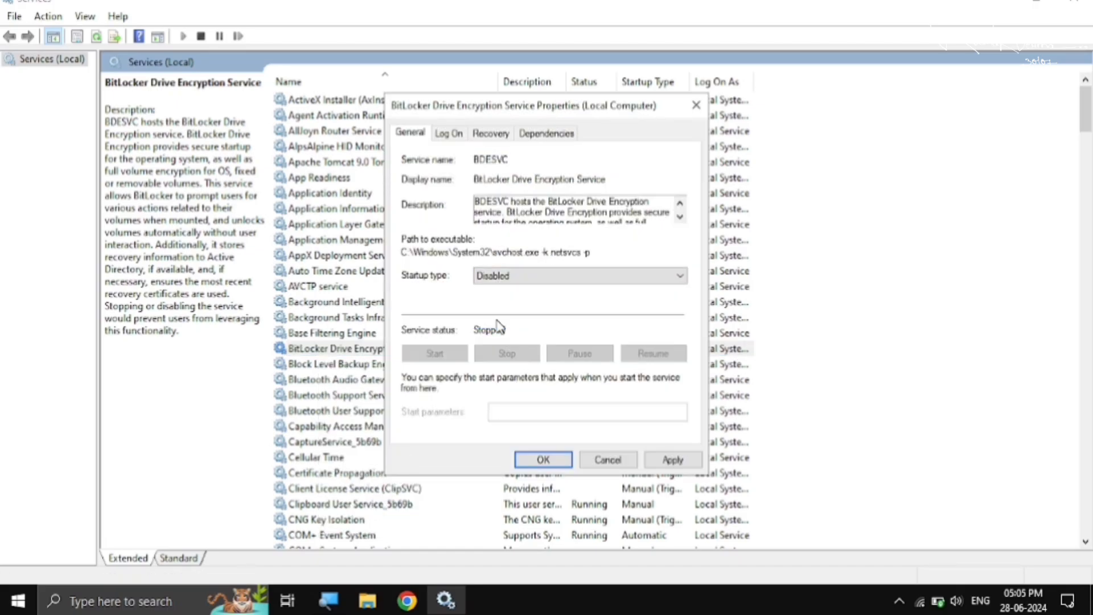
pyautogui.click(672, 459)
pyautogui.click(543, 460)
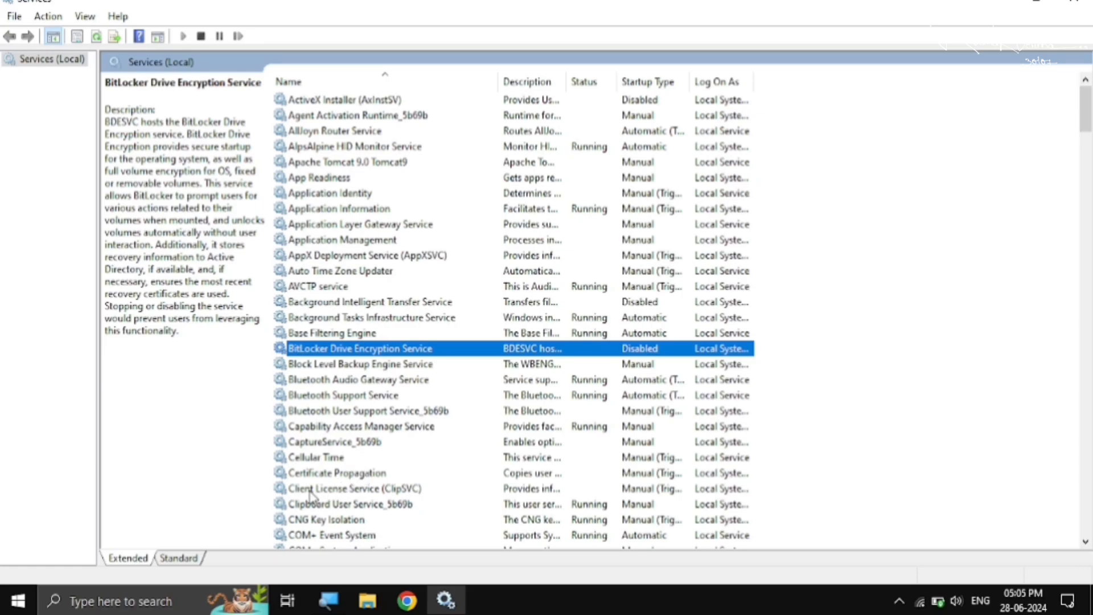
# Find the SysMain service, set its startup type to Disabled, apply the change and close its properties
pyautogui.scroll(-2, 363, 417)
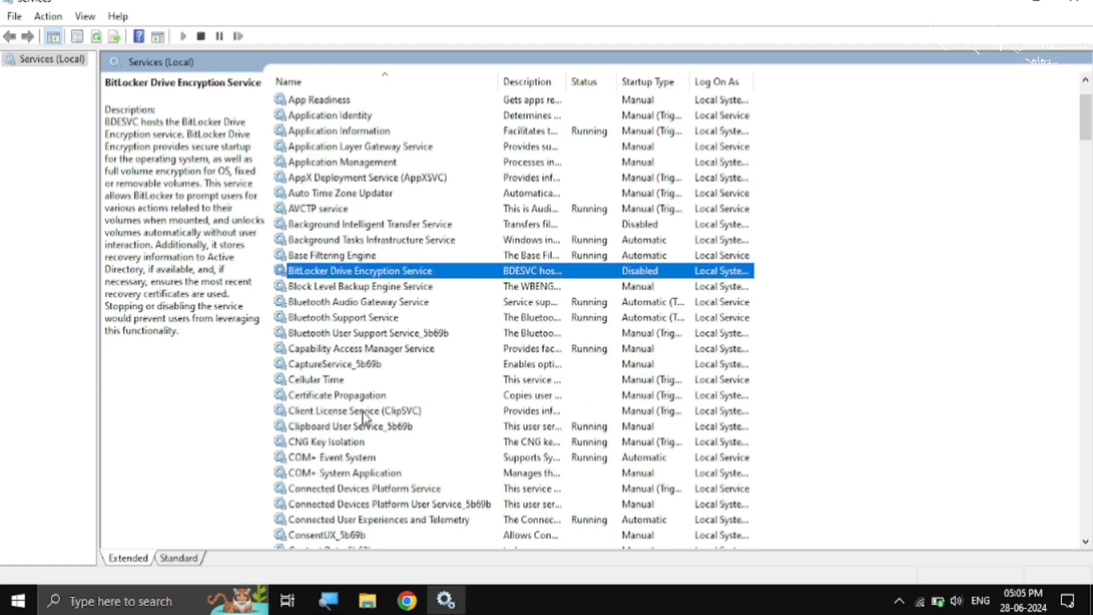
pyautogui.press('s')
pyautogui.press('Down')
pyautogui.press('Down')
pyautogui.press('Down')
pyautogui.press('Down')
pyautogui.press('Down')
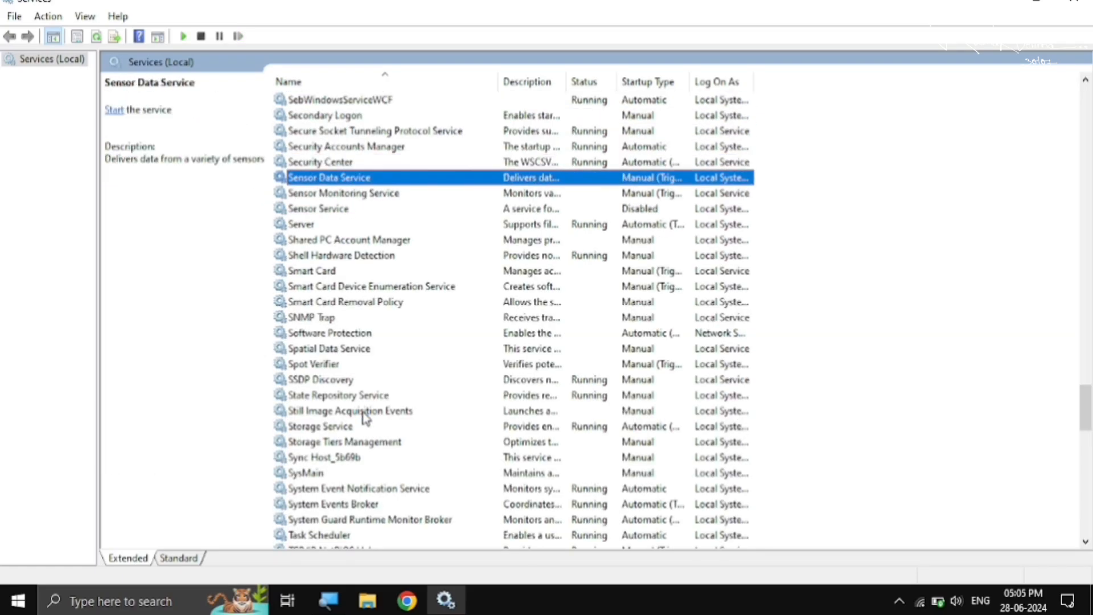
pyautogui.press('Down')
pyautogui.press('Down')
pyautogui.press('Down')
pyautogui.press('Down')
pyautogui.press('Down')
pyautogui.press('Down')
pyautogui.press('Down')
pyautogui.press('Down')
pyautogui.scroll(-2, 339, 440)
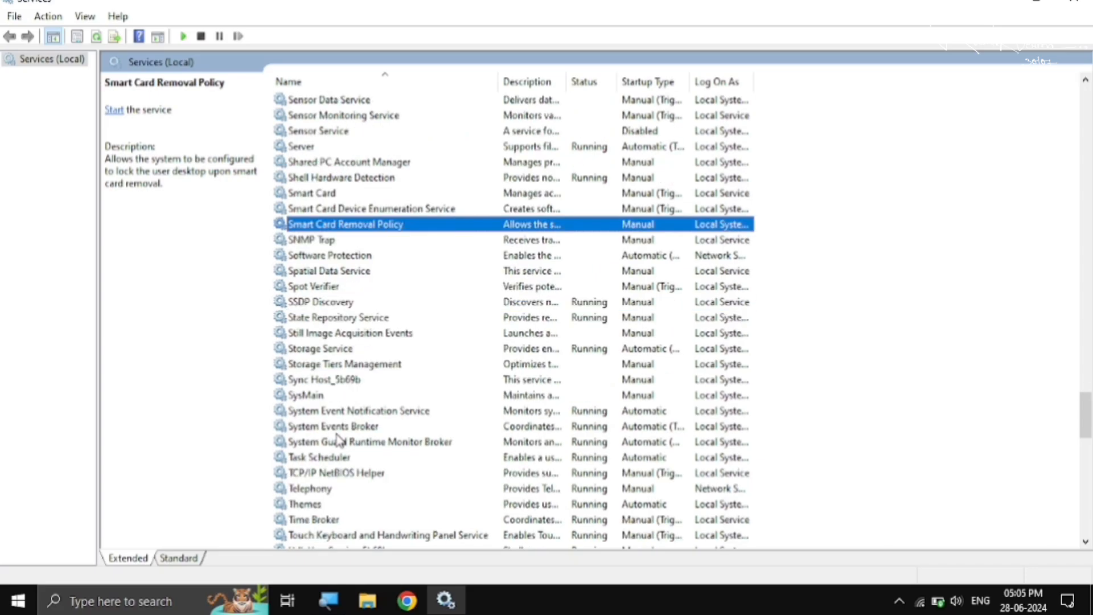
pyautogui.click(309, 396)
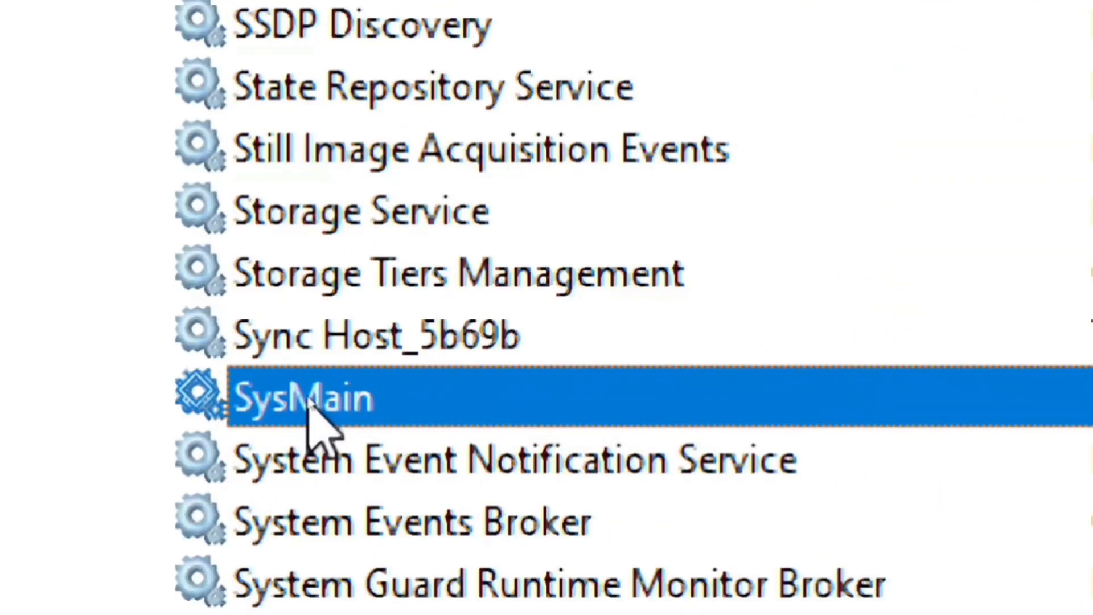
pyautogui.rightClick(319, 394)
pyautogui.click(365, 361)
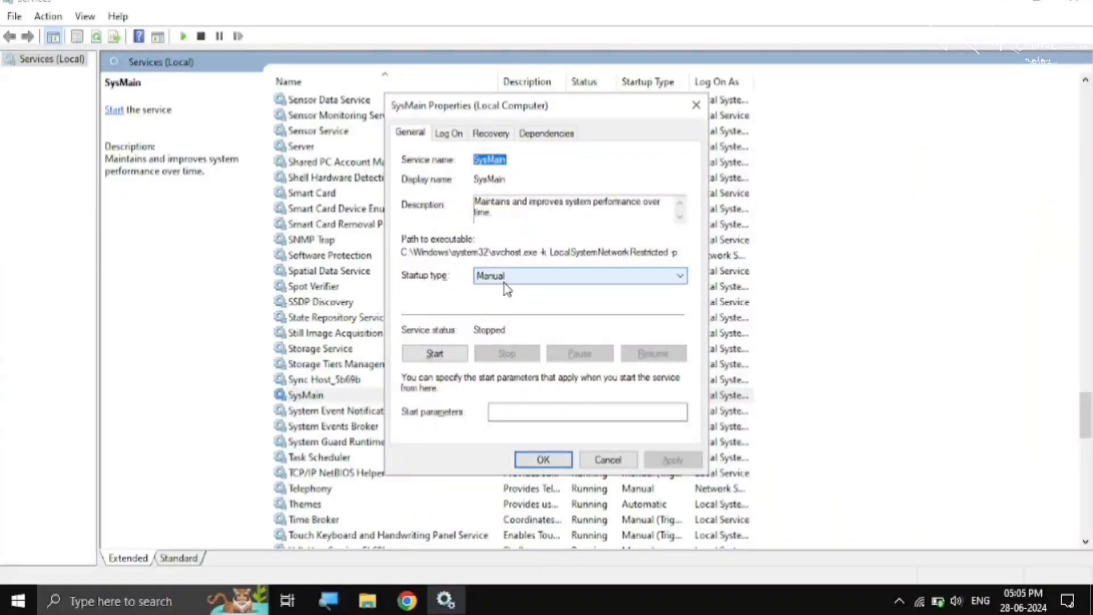
pyautogui.click(503, 278)
pyautogui.click(492, 315)
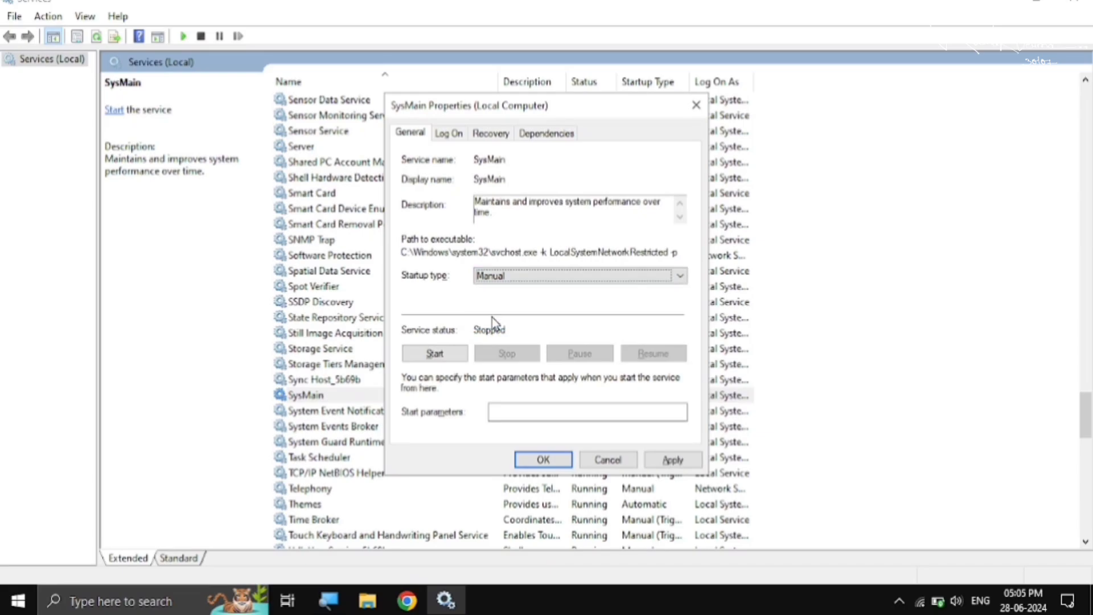
pyautogui.click(489, 275)
pyautogui.click(493, 322)
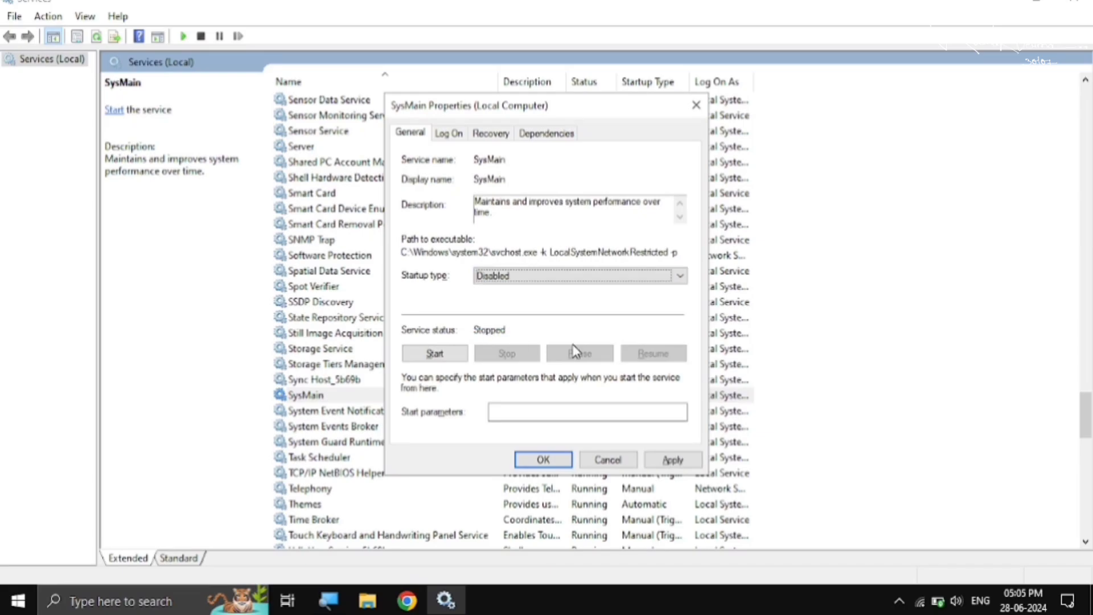
pyautogui.click(675, 460)
pyautogui.click(565, 461)
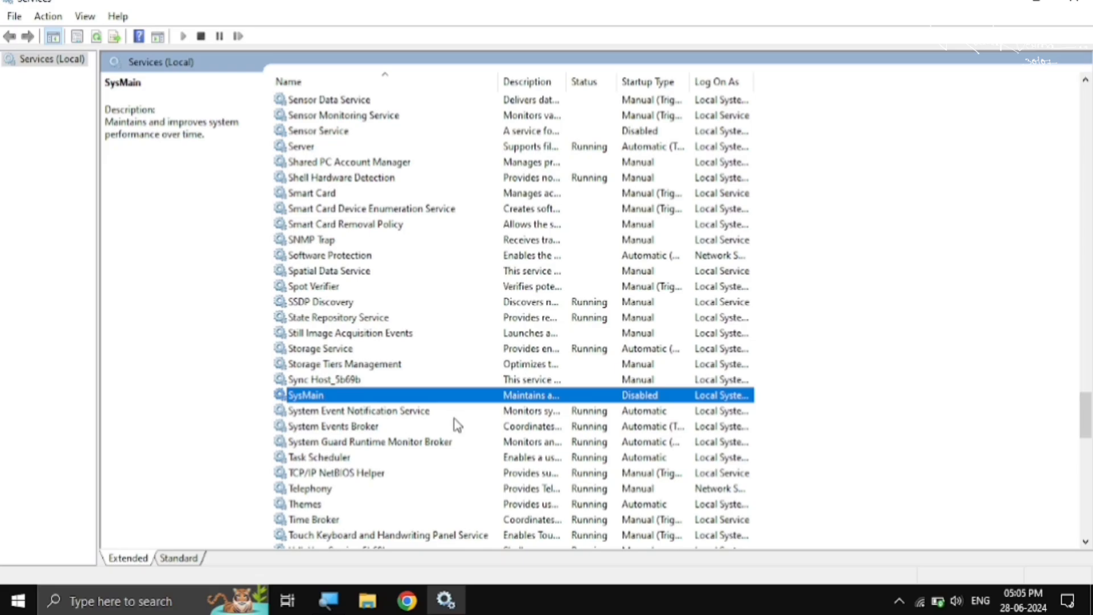
# Set the Windows Search service's startup type to Disabled, stop the service, apply the change and close the Services console
pyautogui.click(837, 432)
pyautogui.press('w')
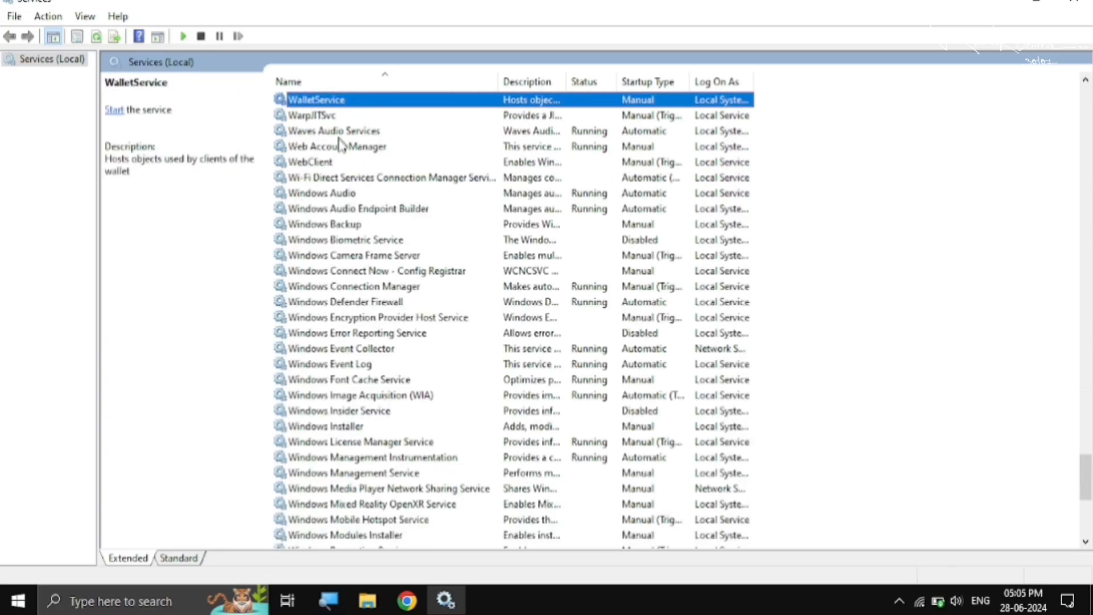
pyautogui.click(350, 319)
pyautogui.click(352, 335)
pyautogui.scroll(-5, 355, 454)
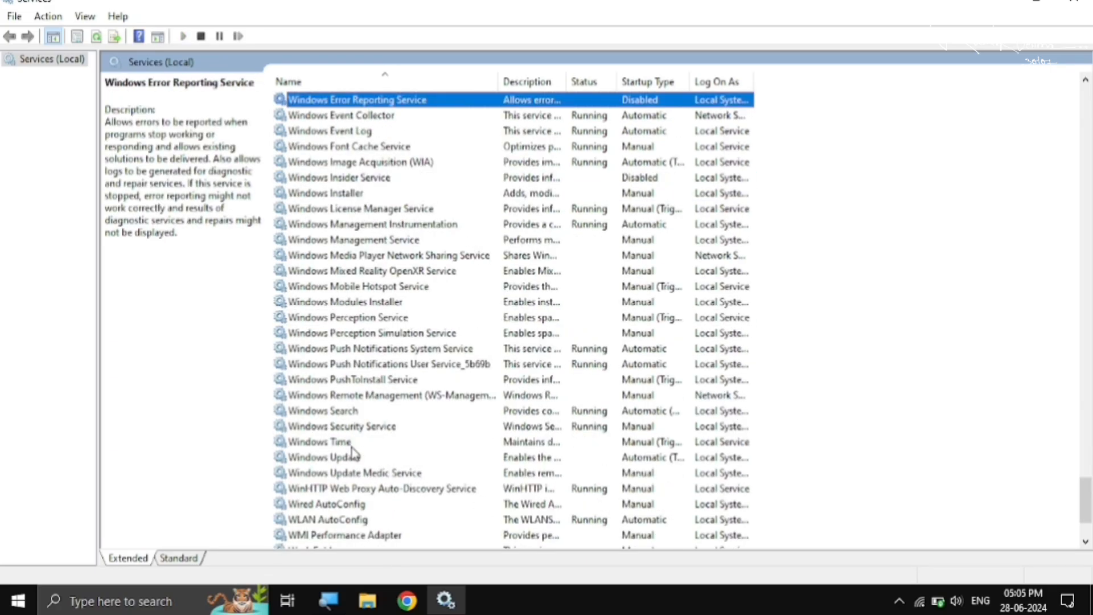
pyautogui.click(344, 395)
pyautogui.rightClick(337, 410)
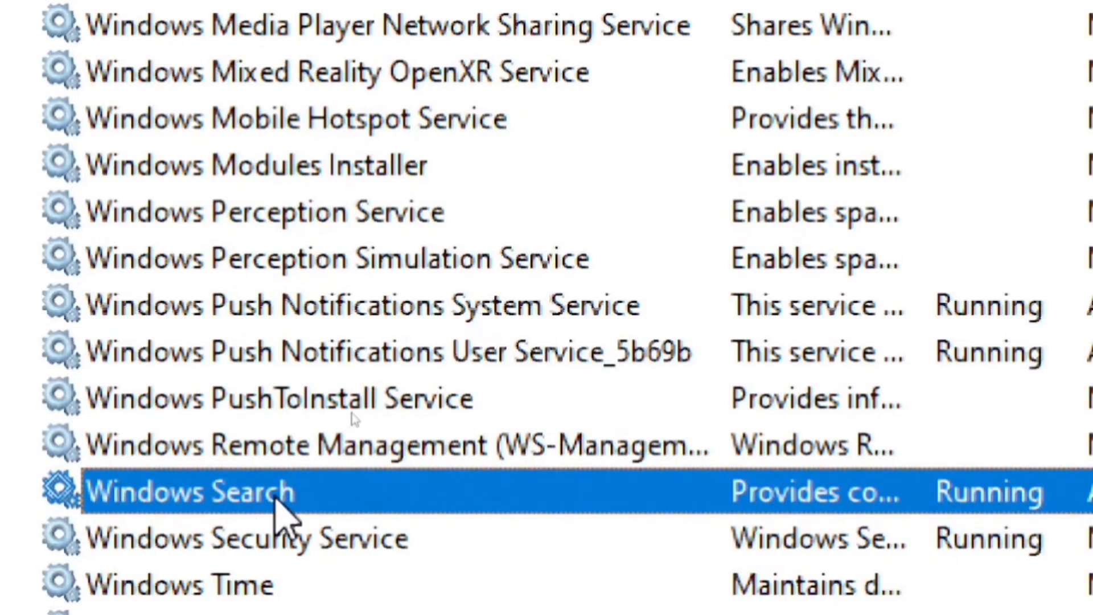
pyautogui.rightClick(352, 411)
pyautogui.click(366, 376)
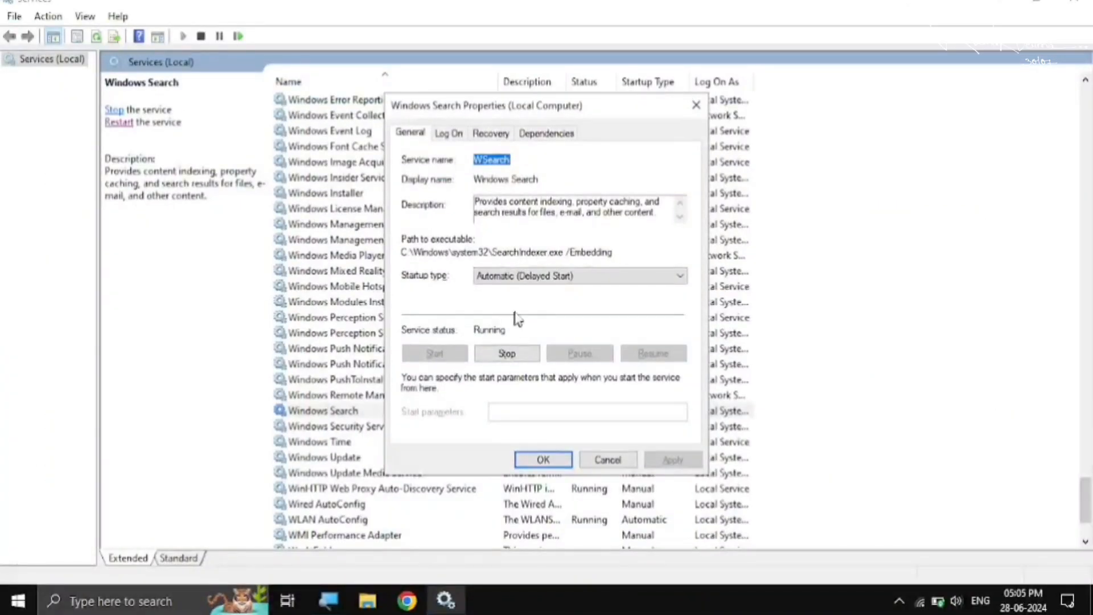
pyautogui.click(537, 278)
pyautogui.click(501, 325)
pyautogui.click(506, 354)
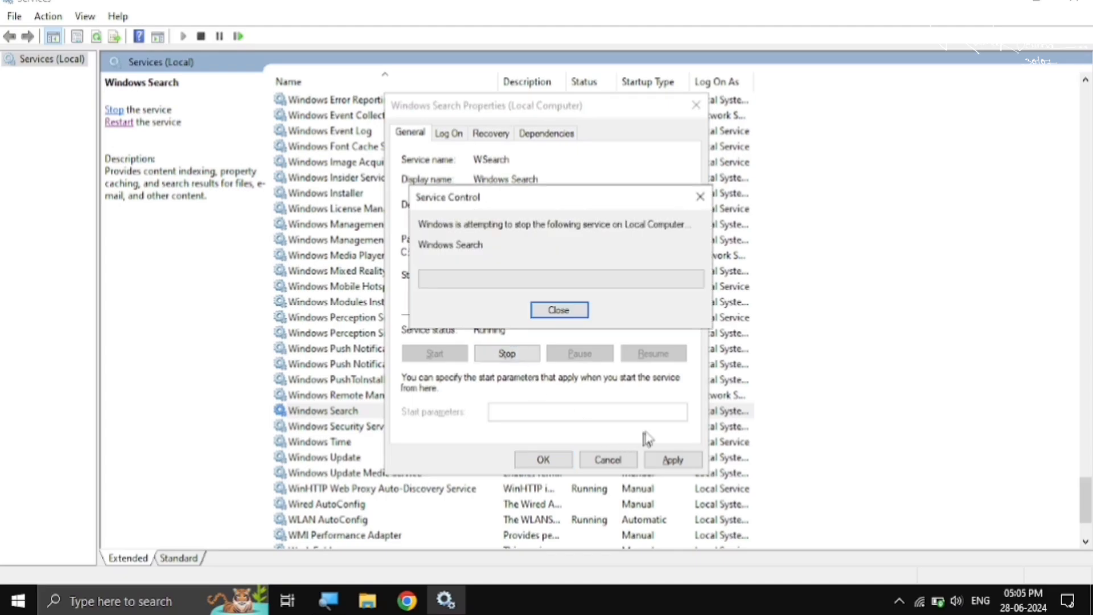
pyautogui.click(674, 459)
pyautogui.click(561, 459)
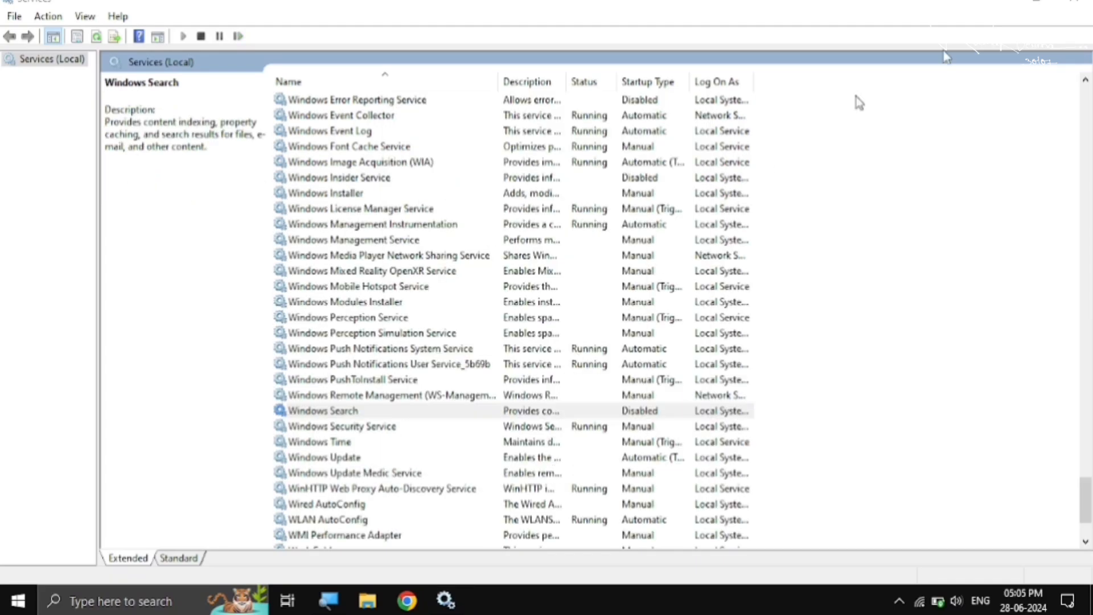
pyautogui.click(1075, 3)
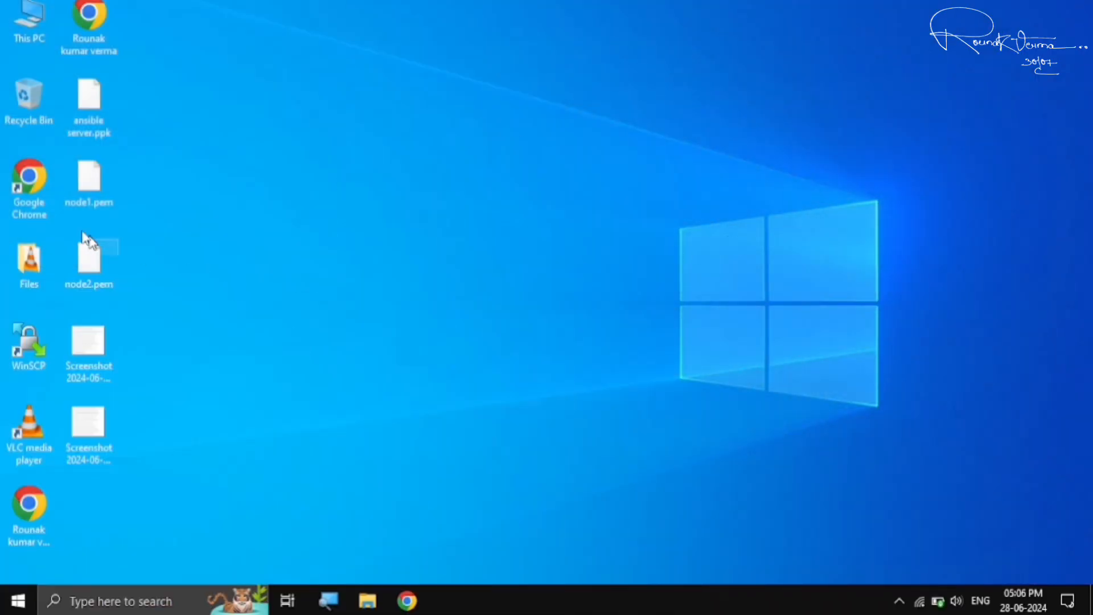
# Switch to Google Chrome and open the memreduct.org website
pyautogui.click(410, 607)
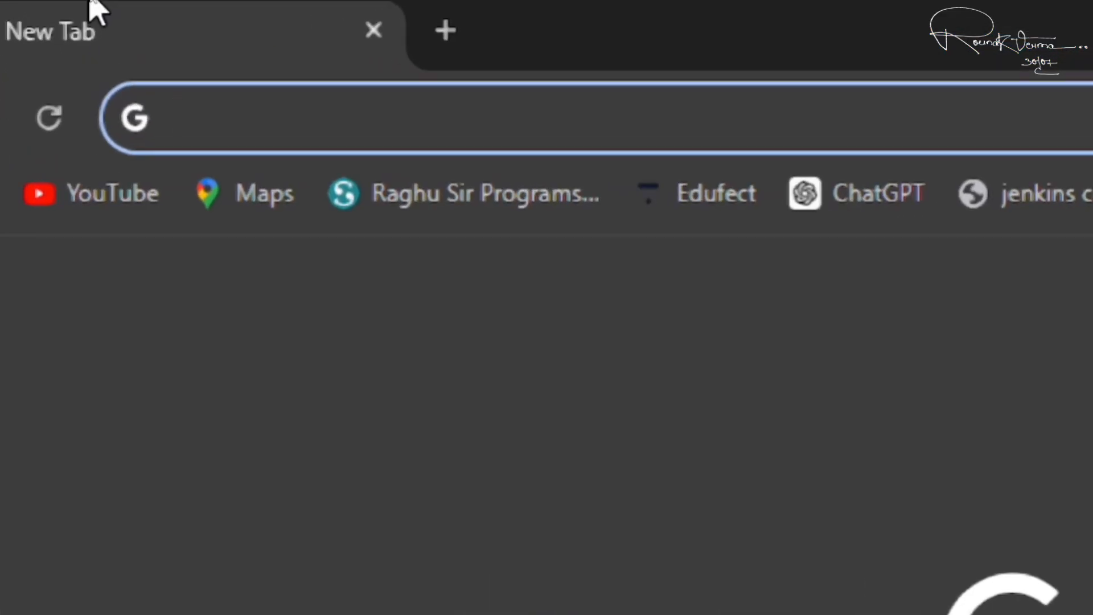
pyautogui.write('mem')
pyautogui.write('re')
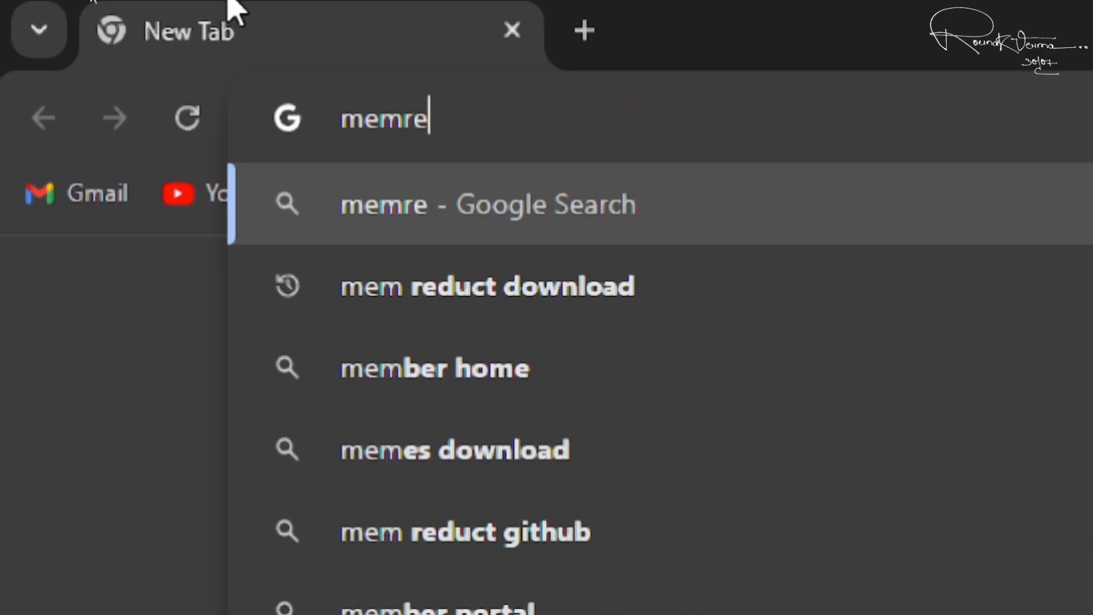
pyautogui.write('duct')
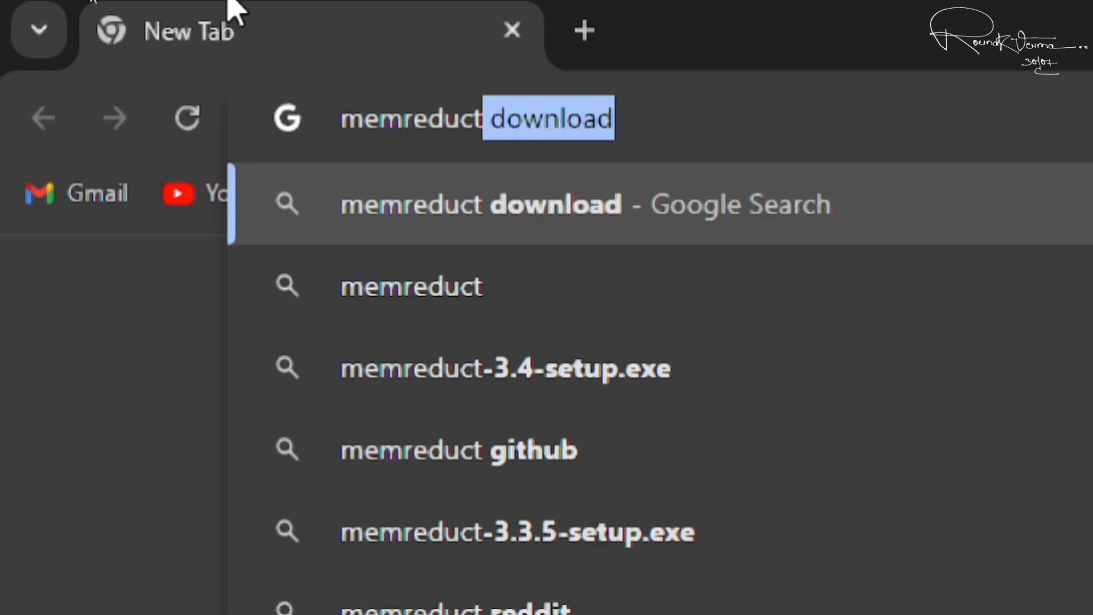
pyautogui.write('.org')
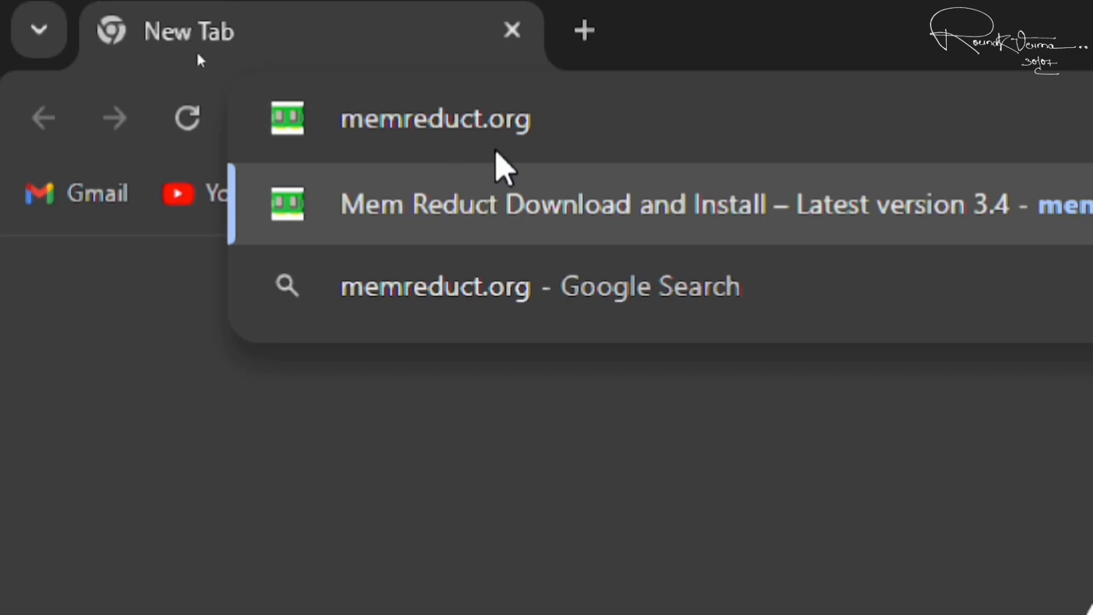
pyautogui.click(497, 165)
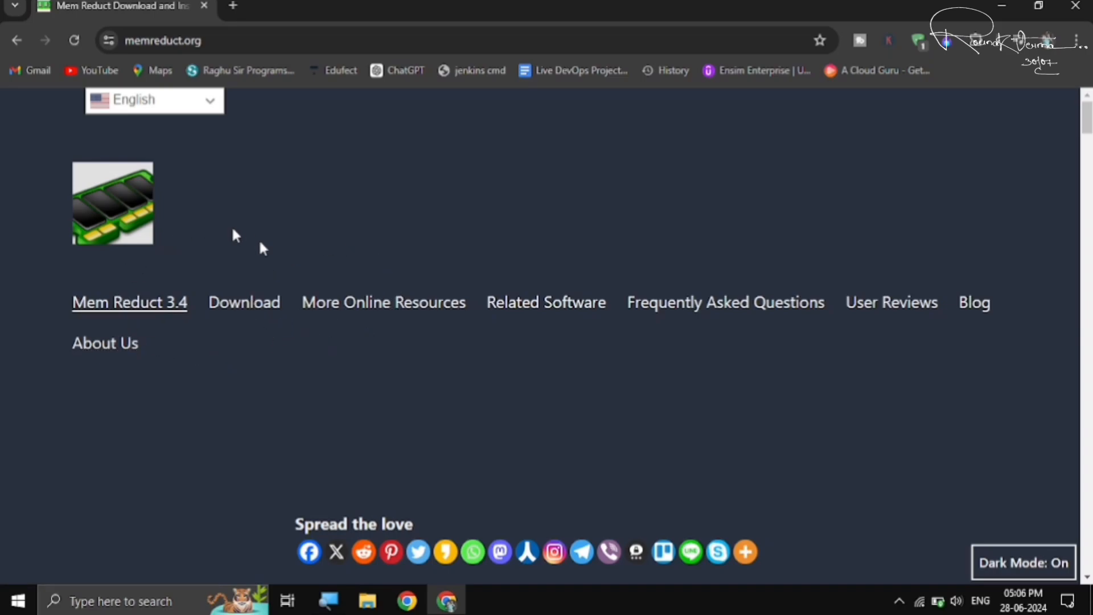
# Get the Mem Reduct 3.4 Windows installer from the site's download page and launch memreduct-3.4-setup.exe
pyautogui.click(240, 321)
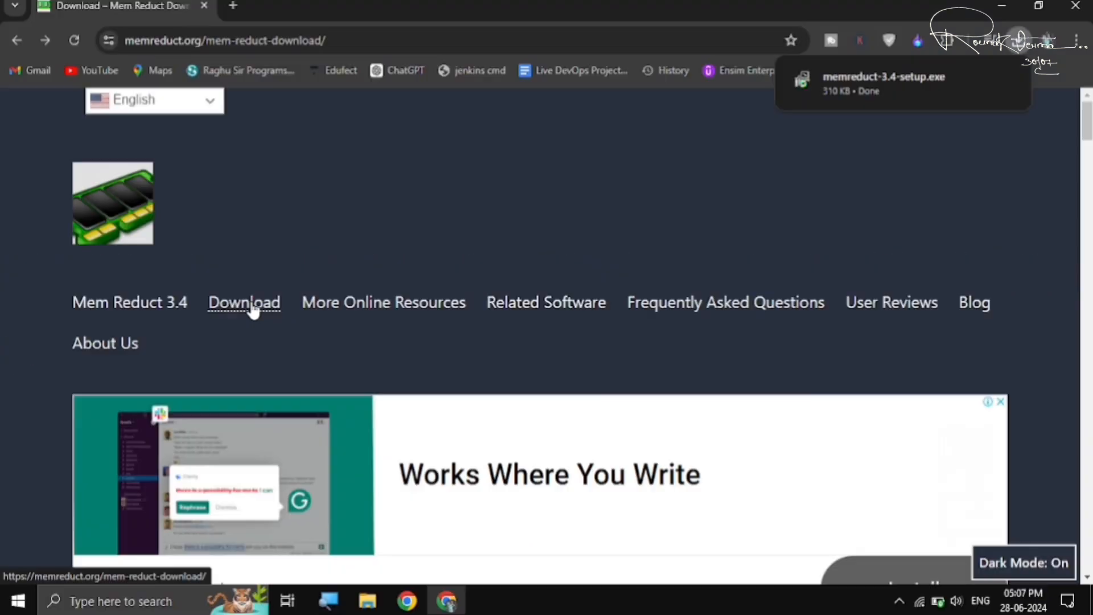
pyautogui.scroll(-12, 603, 262)
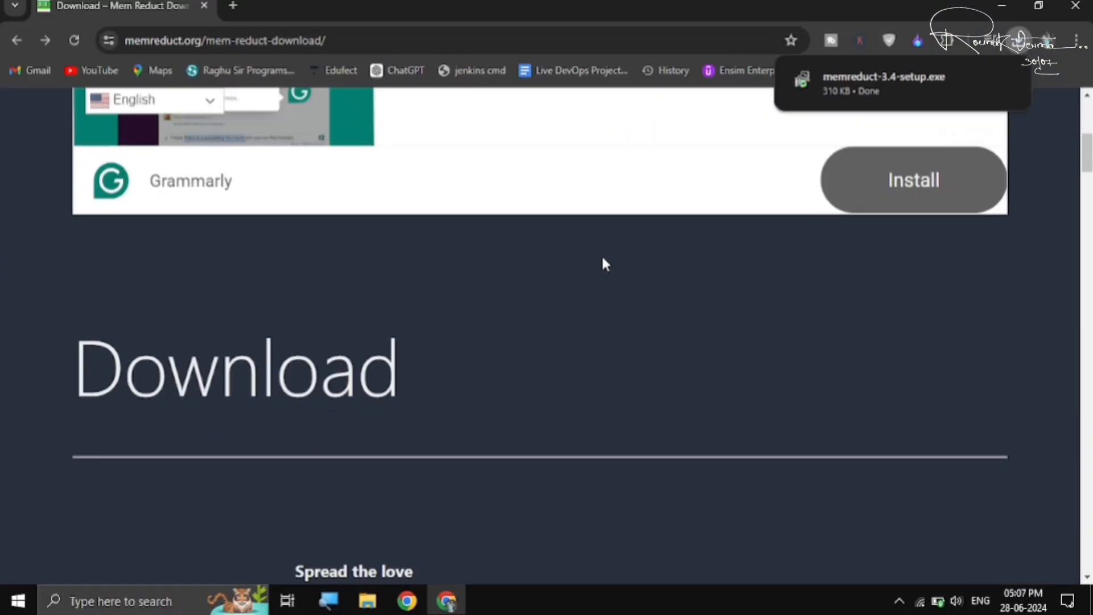
pyautogui.scroll(4, 389, 401)
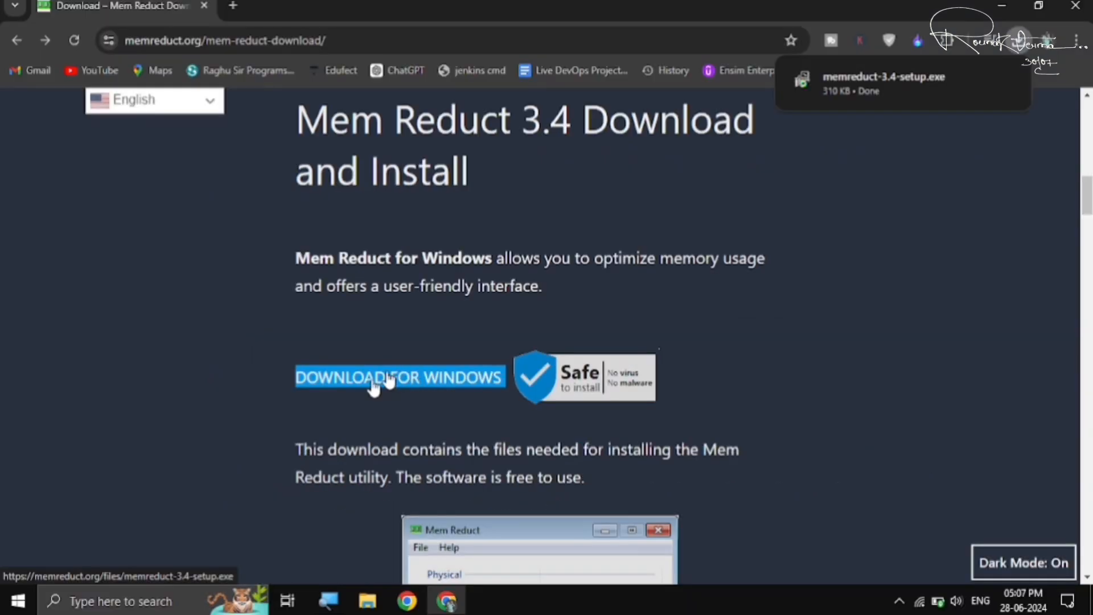
pyautogui.moveTo(825, 93)
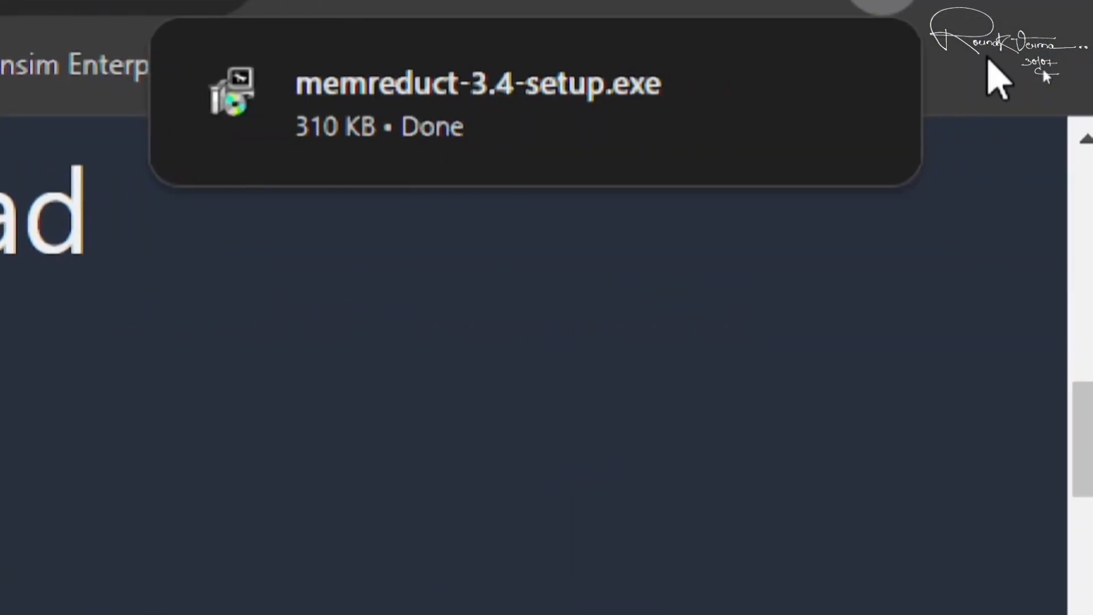
pyautogui.click(835, 85)
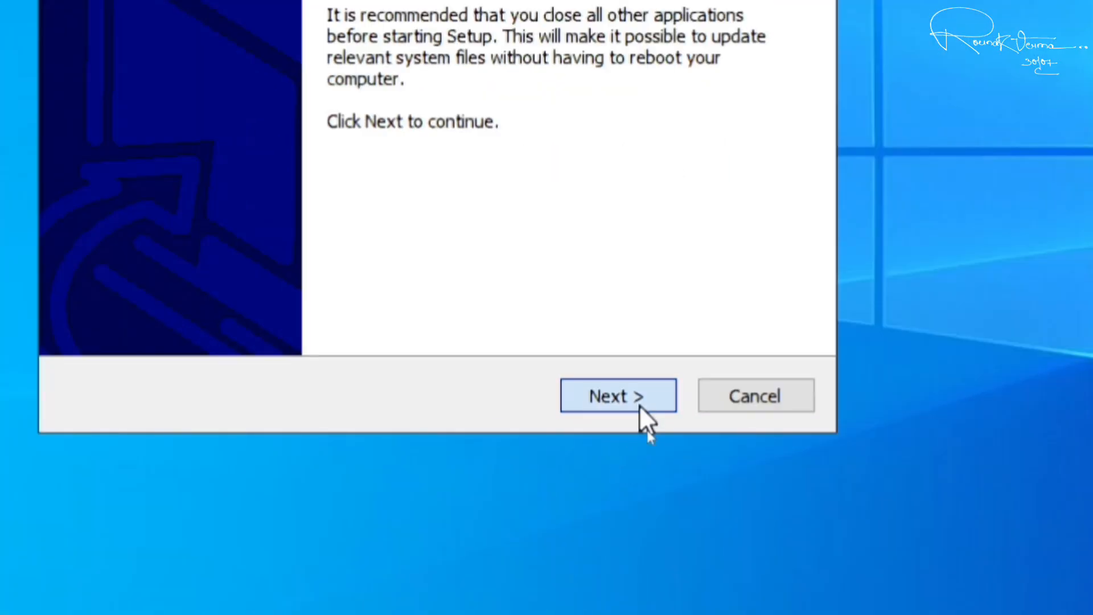
# Accept the license agreement and install Mem Reduct into C:\Program Files\Mem Reduct with the default components
pyautogui.click(647, 431)
pyautogui.click(787, 431)
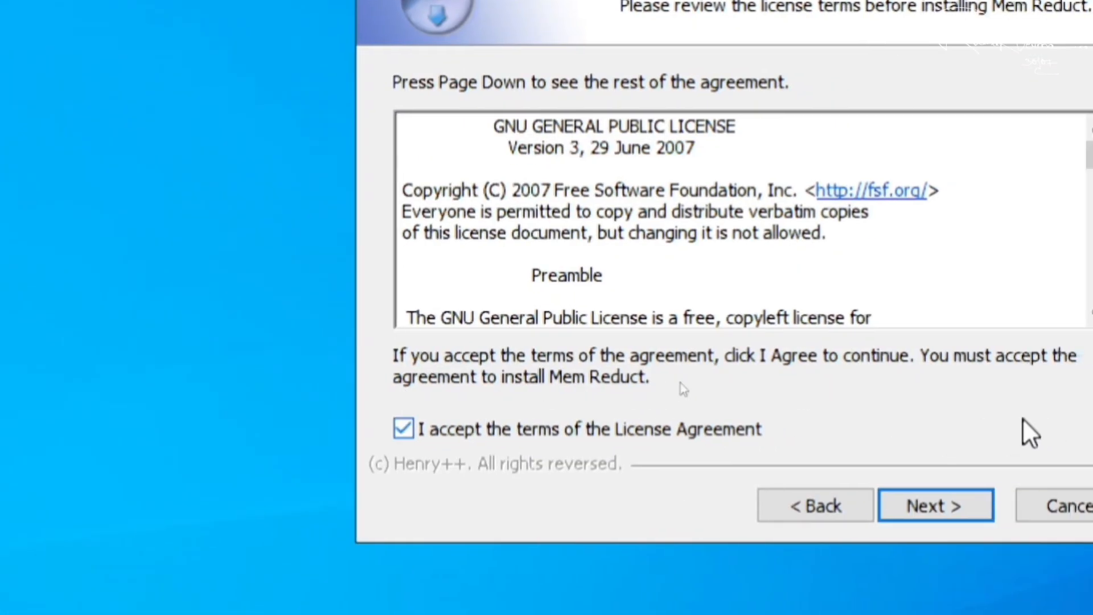
pyautogui.click(1045, 506)
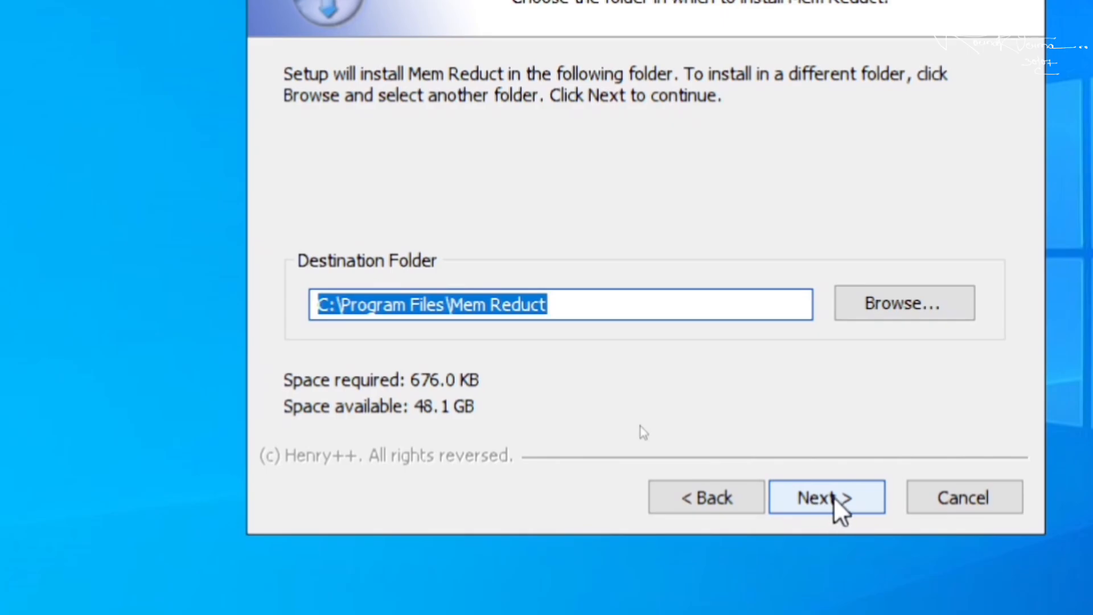
pyautogui.click(832, 497)
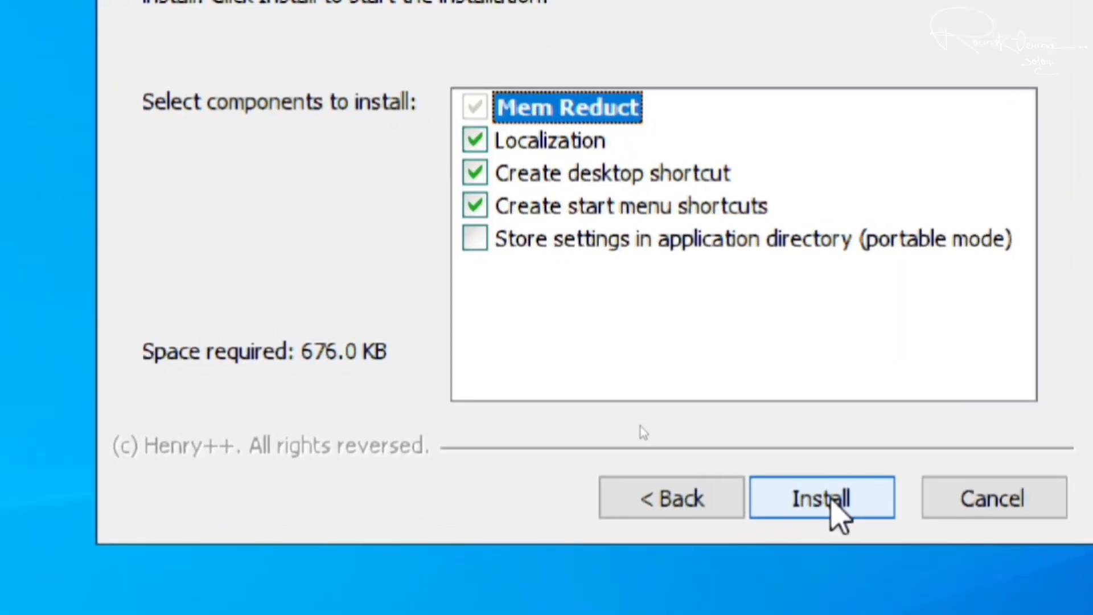
pyautogui.click(833, 497)
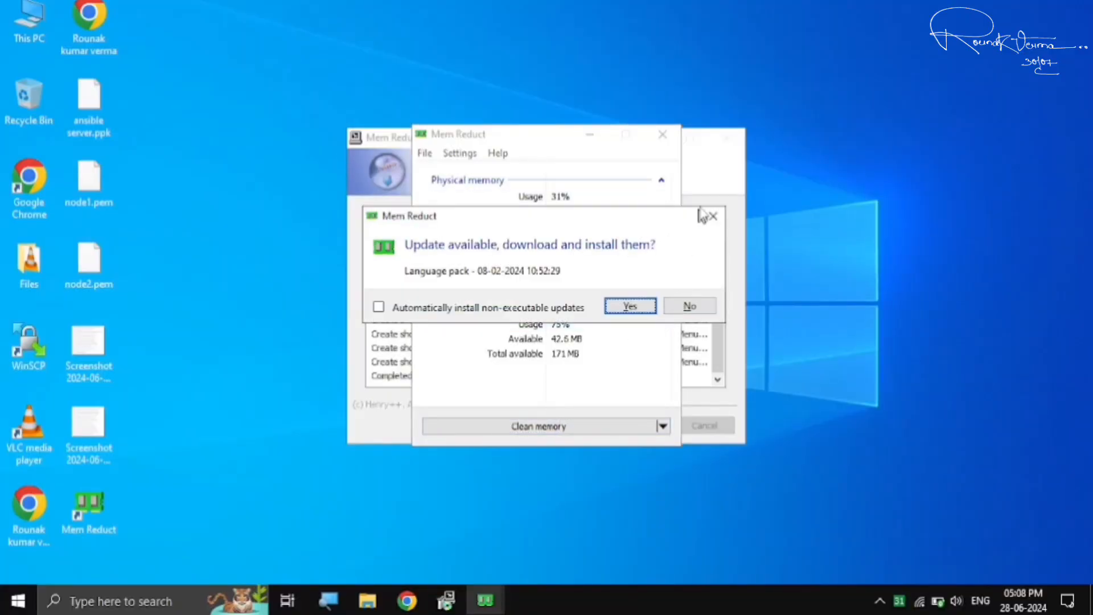
# Dismiss the language pack update offer and finish the Mem Reduct setup with Run Mem Reduct enabled
pyautogui.click(711, 217)
pyautogui.click(707, 159)
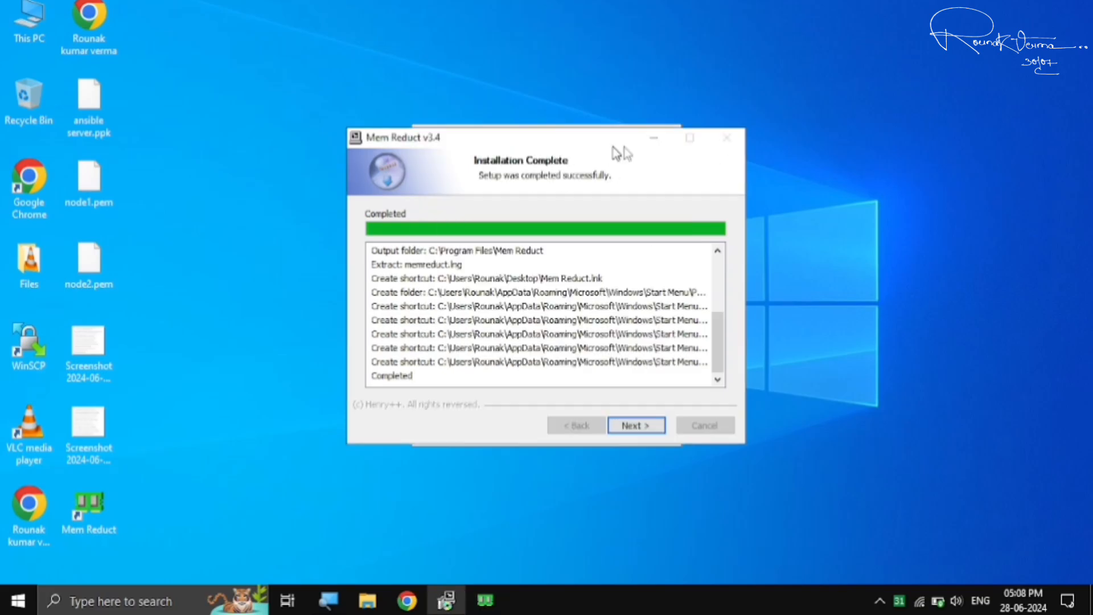
pyautogui.click(636, 427)
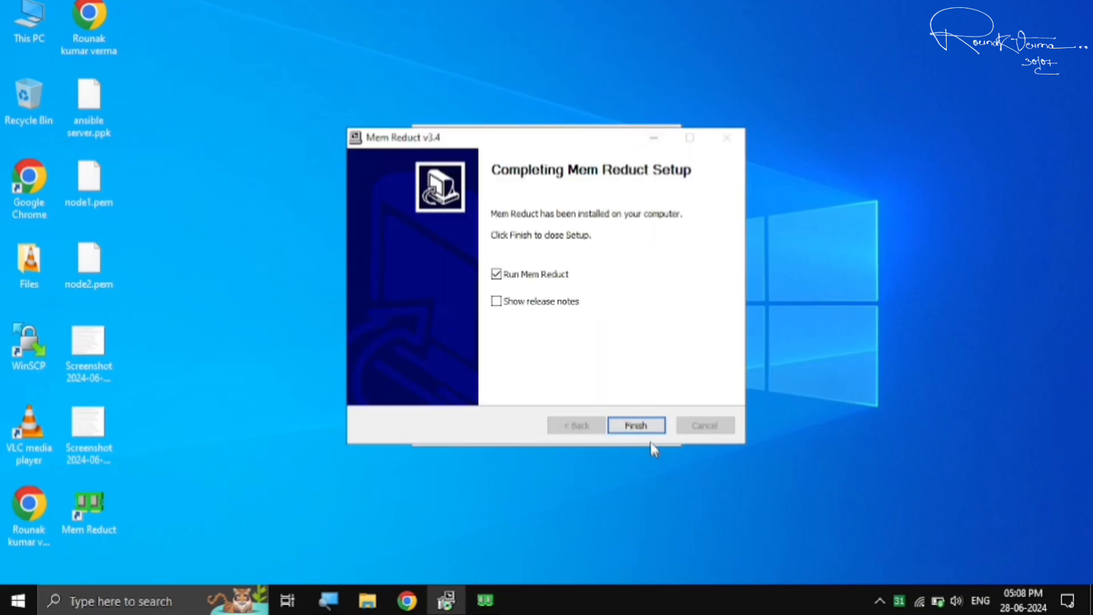
pyautogui.click(640, 429)
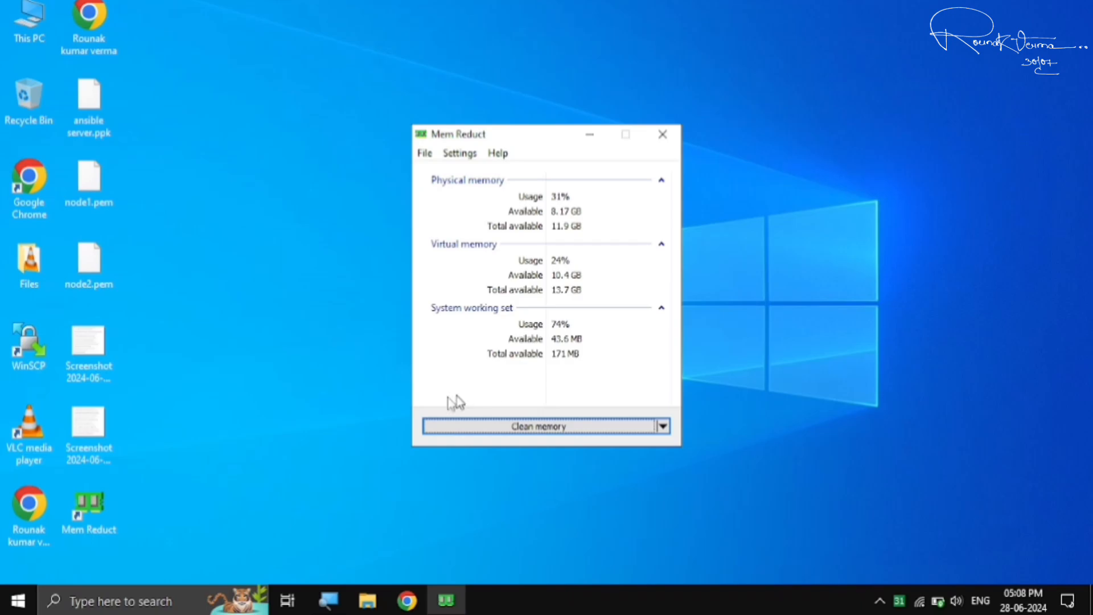
# Open Task Manager, place it side by side with the Mem Reduct window and show its memory performance graph
pyautogui.rightClick(3, 589)
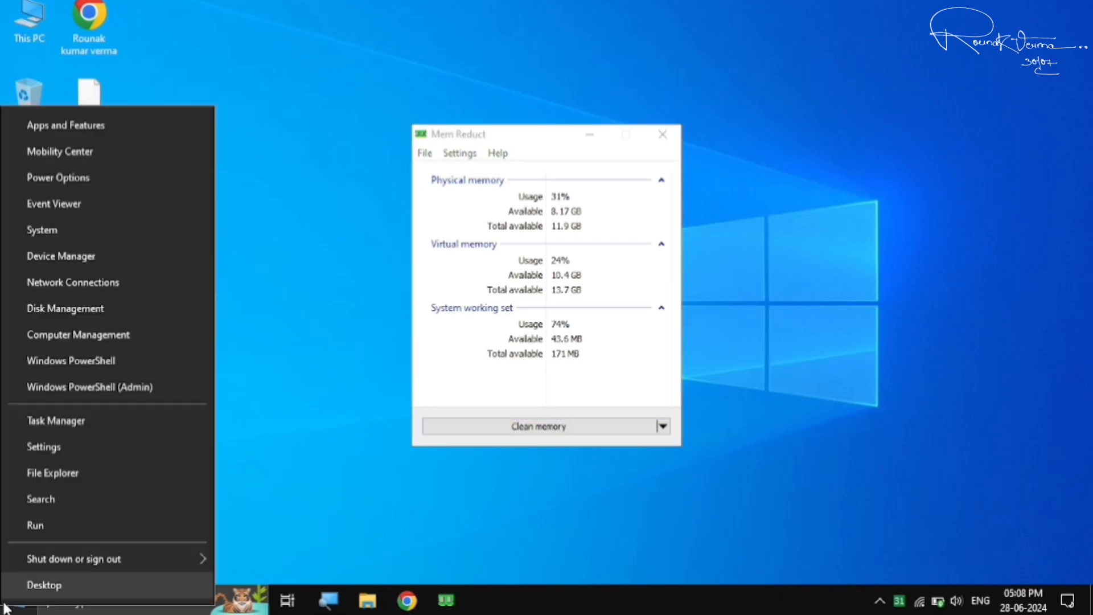
pyautogui.click(73, 418)
pyautogui.moveTo(486, 76); pyautogui.dragTo(219, 40)
pyautogui.moveTo(516, 142); pyautogui.dragTo(849, 129)
pyautogui.moveTo(277, 46); pyautogui.dragTo(413, 46)
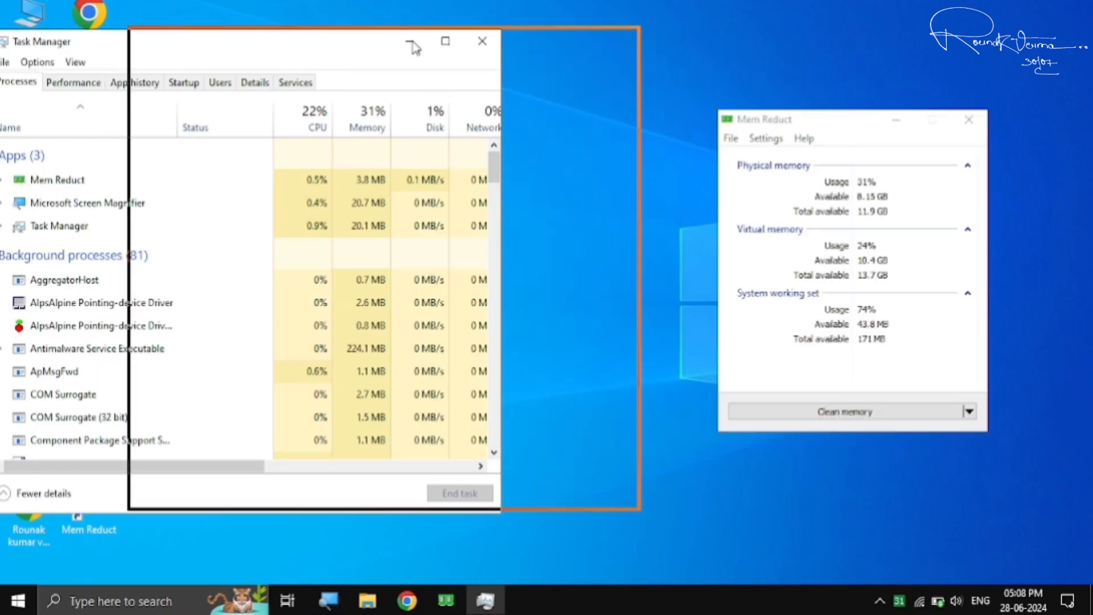
pyautogui.click(204, 82)
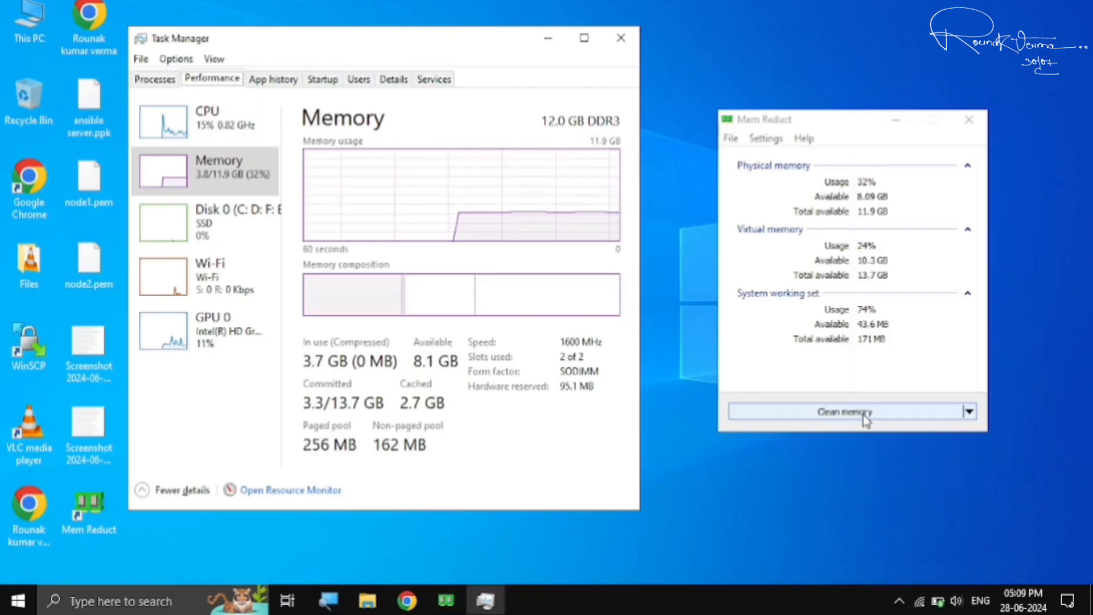
# Clean the memory with Mem Reduct, confirm the cleanup and check the memory composition in Task Manager
pyautogui.click(864, 423)
pyautogui.click(896, 311)
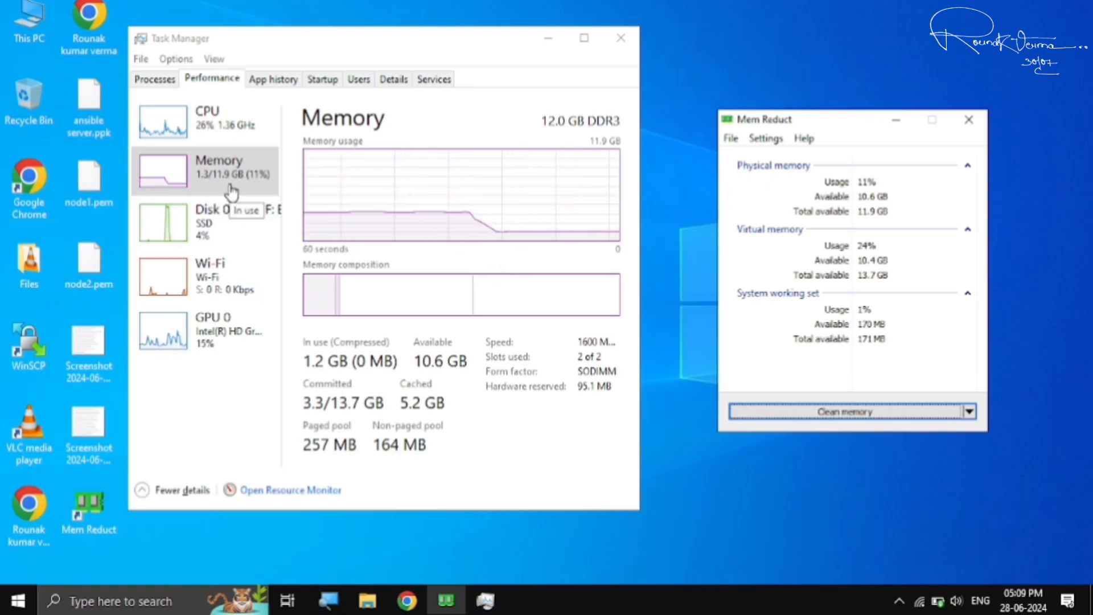
pyautogui.moveTo(516, 302)
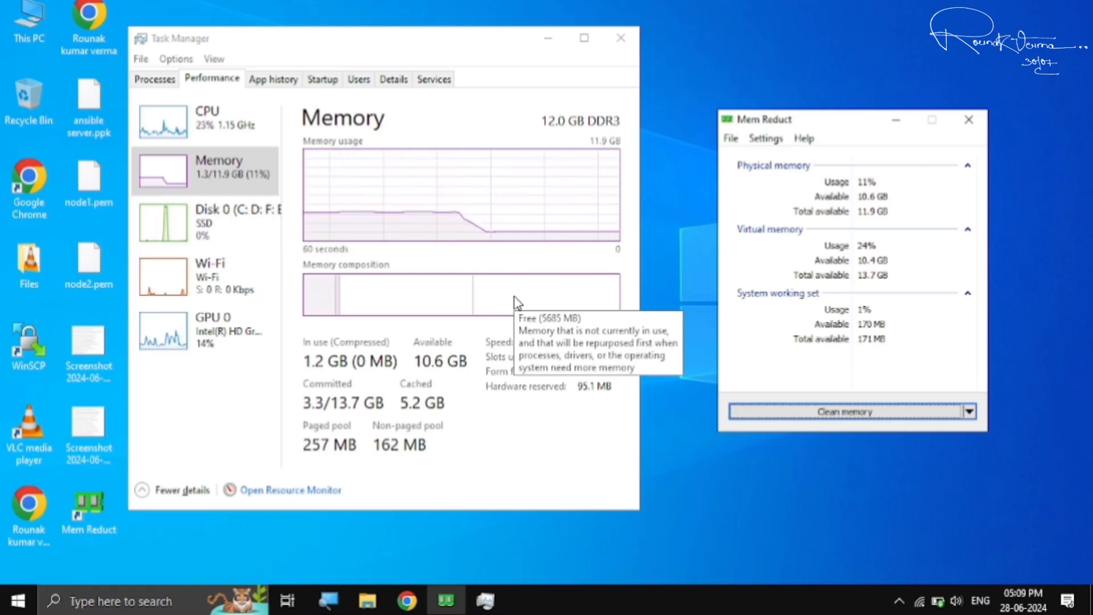